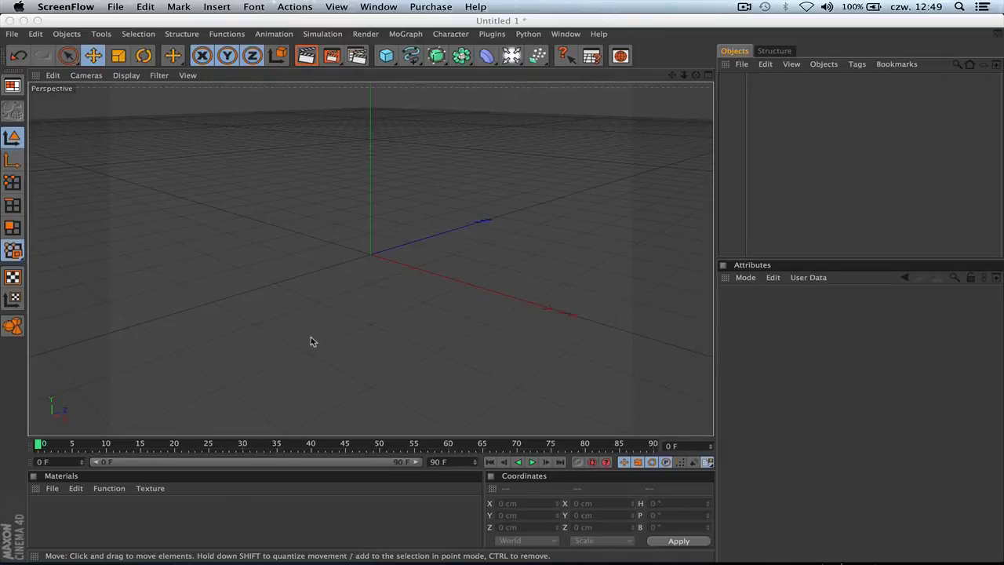
pyautogui.click(13, 87)
pyautogui.click(48, 99)
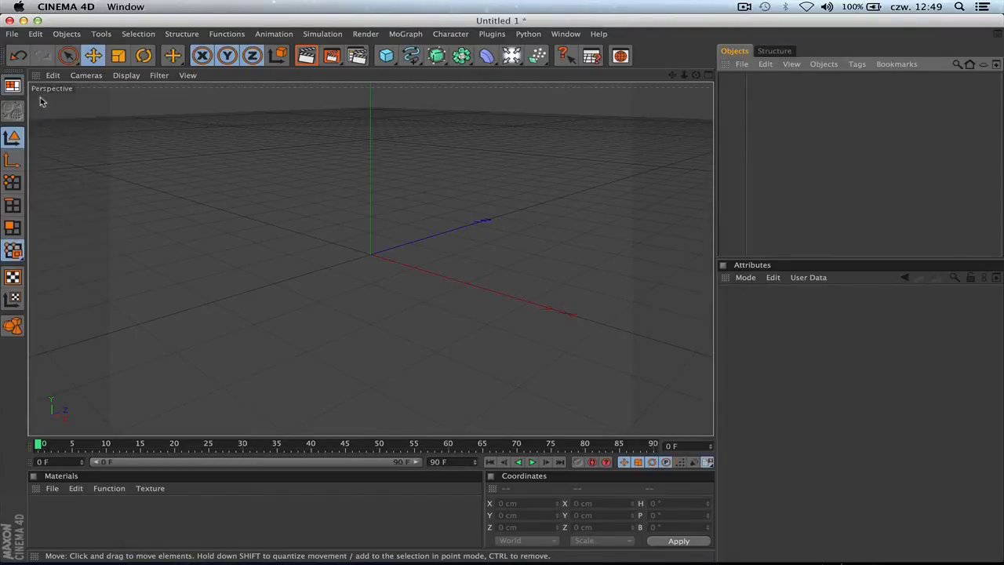
pyautogui.click(9, 86)
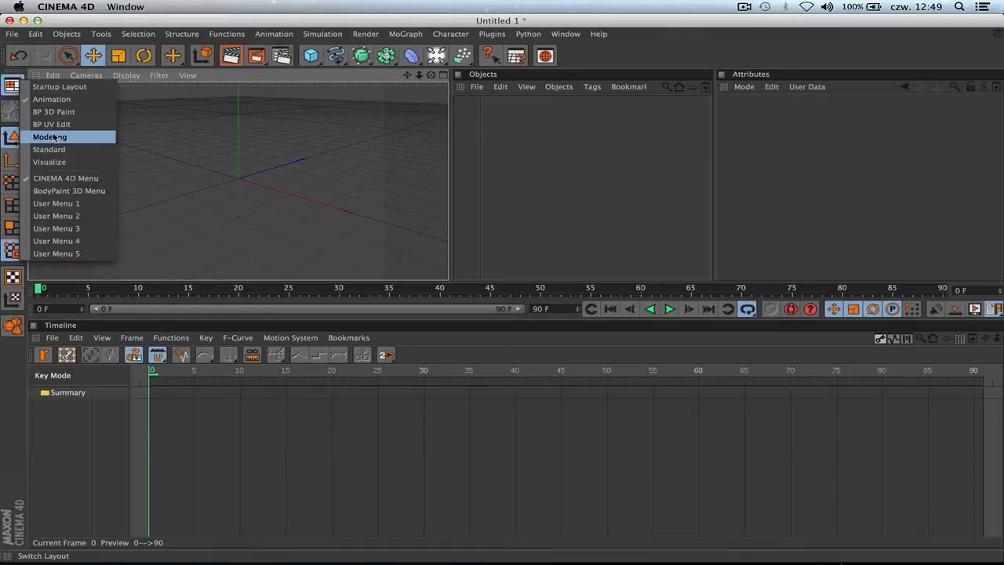
pyautogui.click(50, 136)
pyautogui.click(12, 86)
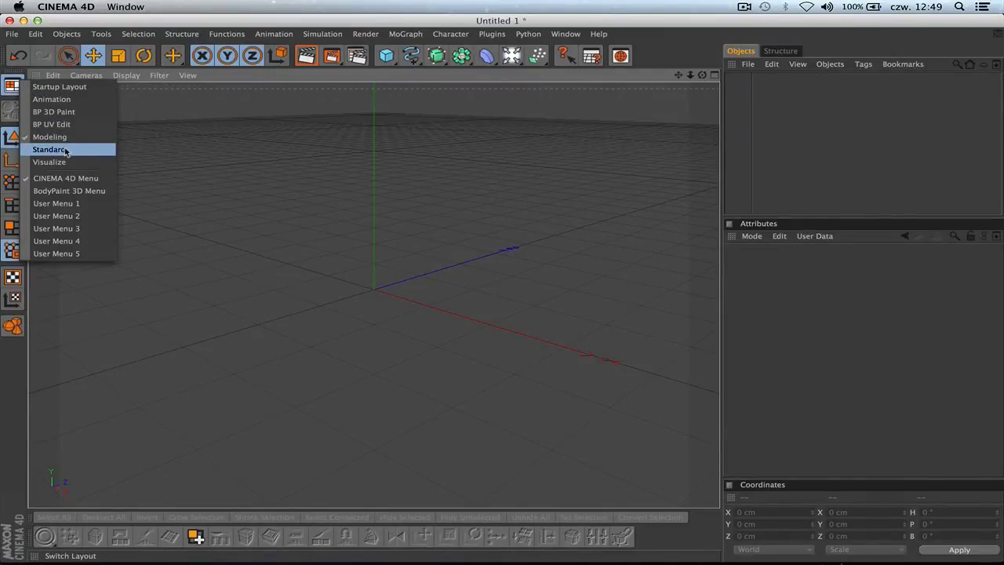
pyautogui.click(66, 149)
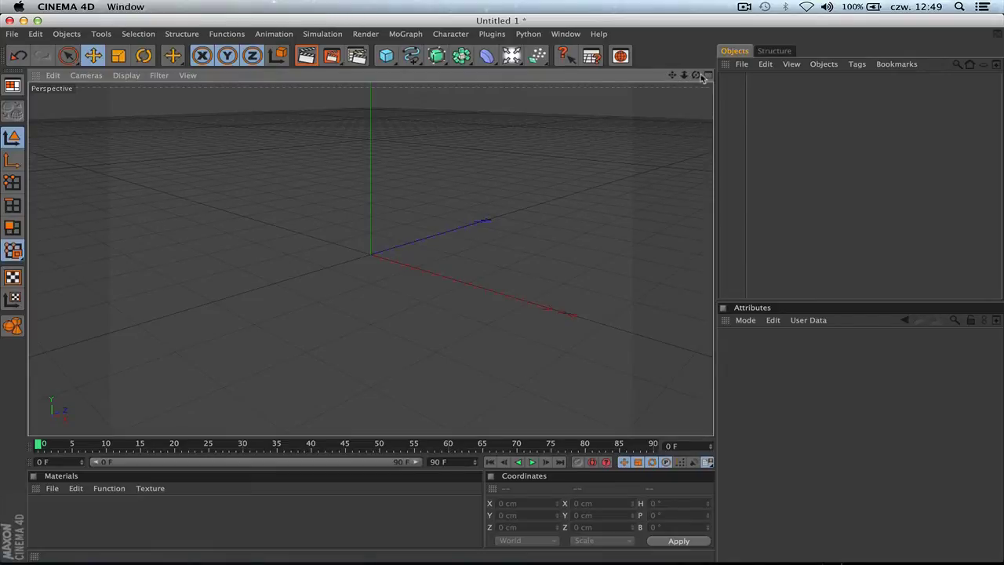
# - Pan, zoom in and orbit the perspective camera down to grid level, then show four views
pyautogui.moveTo(673, 76)
pyautogui.mouseDown()
pyautogui.moveTo(684, 33)
pyautogui.moveTo(655, 85)
pyautogui.mouseUp()
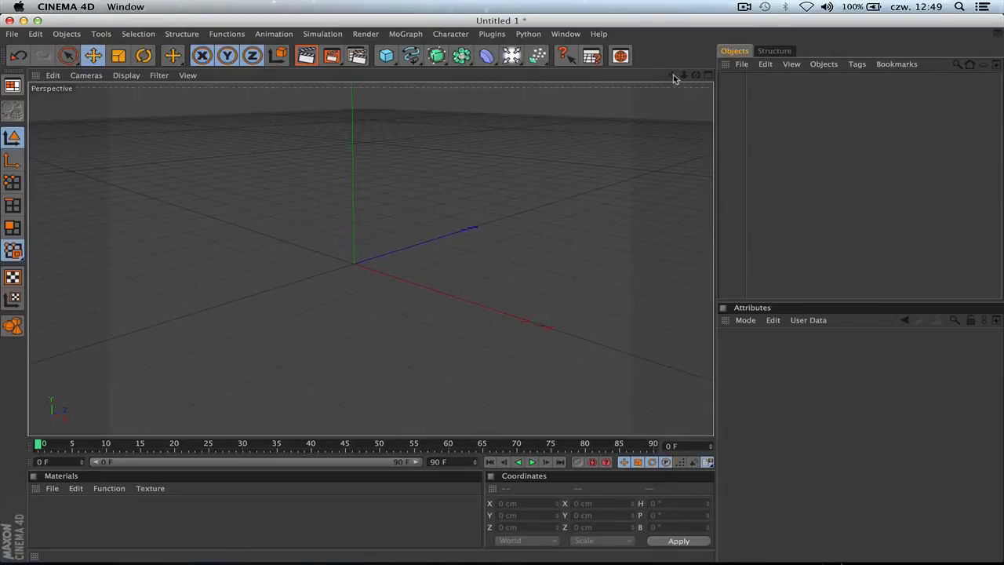
pyautogui.scroll(2, 538, 182)
pyautogui.scroll(2, 538, 181)
pyautogui.scroll(2, 538, 182)
pyautogui.scroll(2, 537, 182)
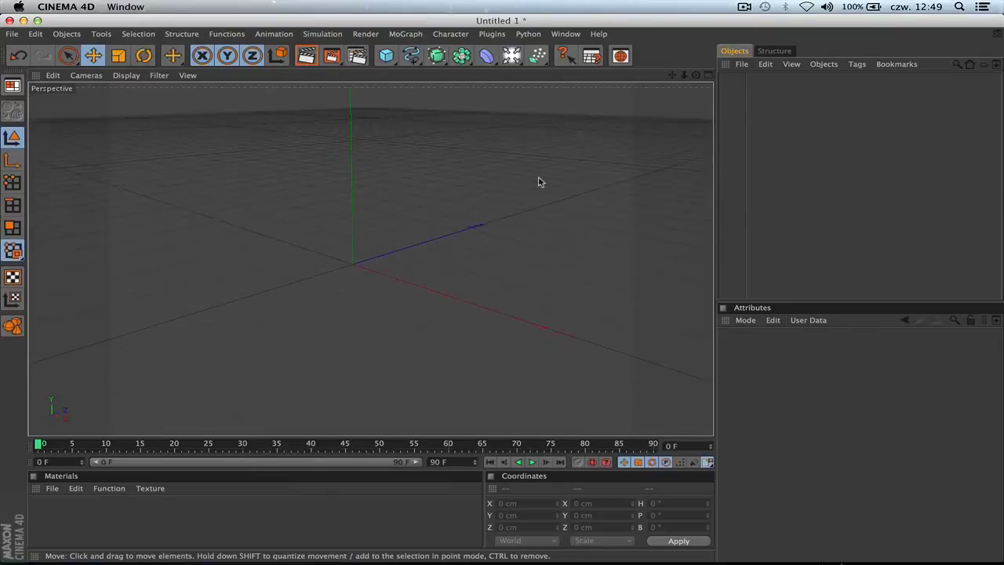
pyautogui.scroll(2, 538, 182)
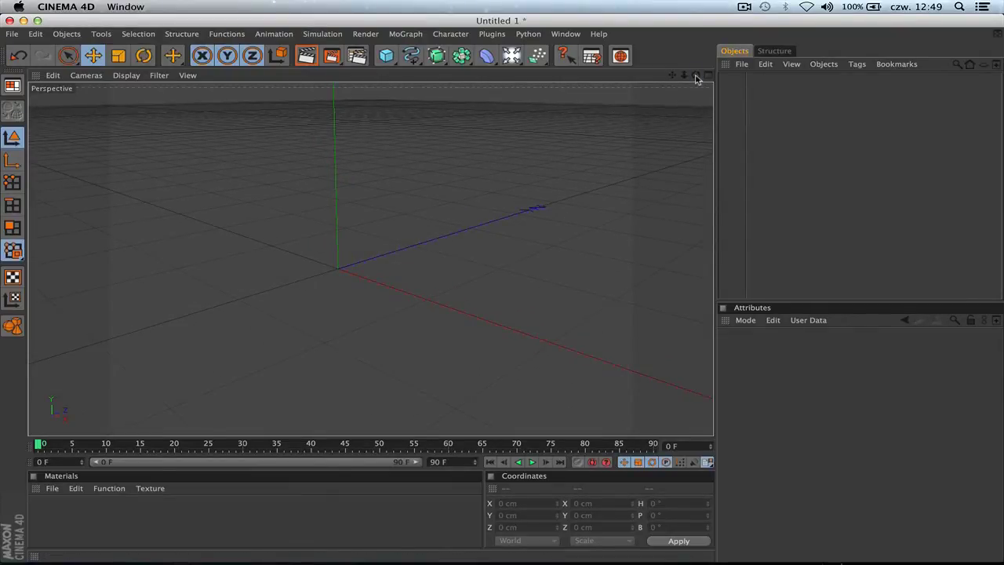
pyautogui.moveTo(695, 74)
pyautogui.mouseDown()
pyautogui.moveTo(695, 59)
pyautogui.moveTo(695, 102)
pyautogui.mouseUp()
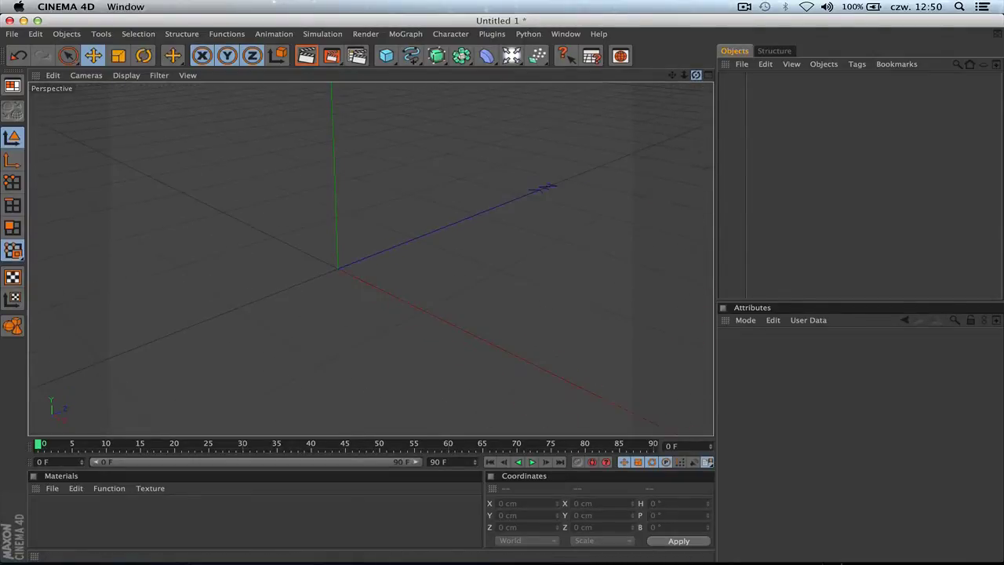
pyautogui.moveTo(695, 75); pyautogui.dragTo(696, 85)
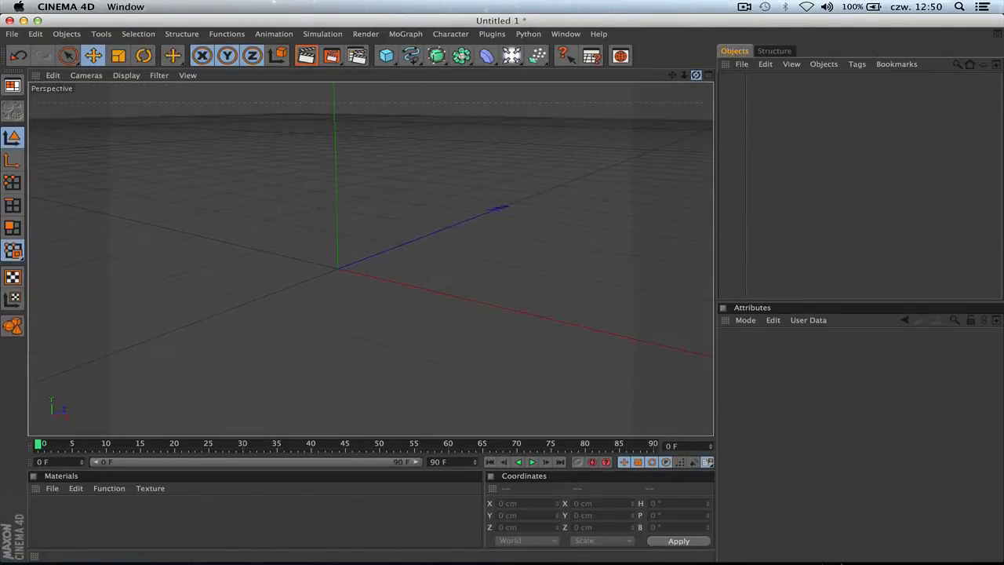
pyautogui.click(708, 75)
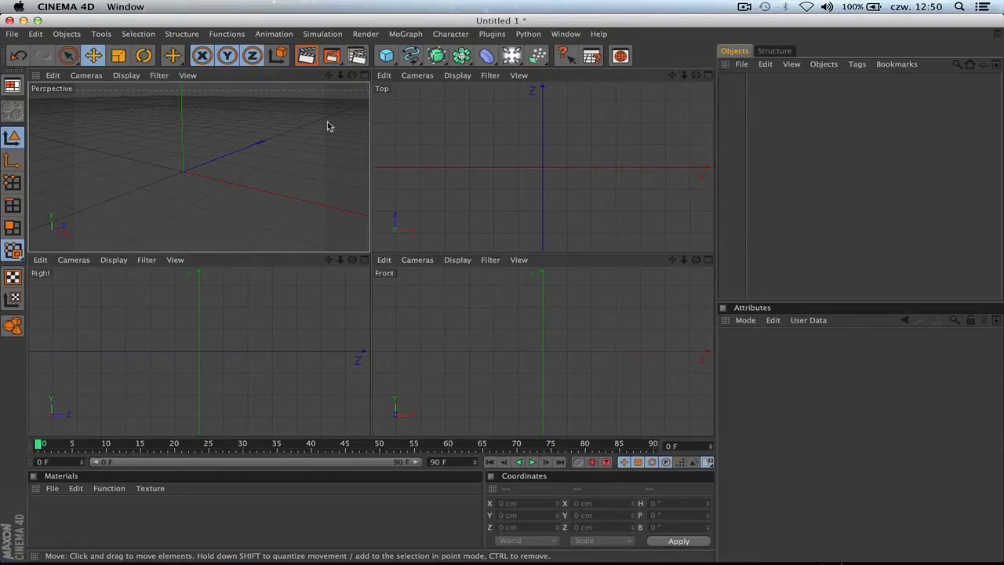
# - Activate each view in turn, briefly maximize the Right view, then maximize the Perspective view
pyautogui.click(440, 140)
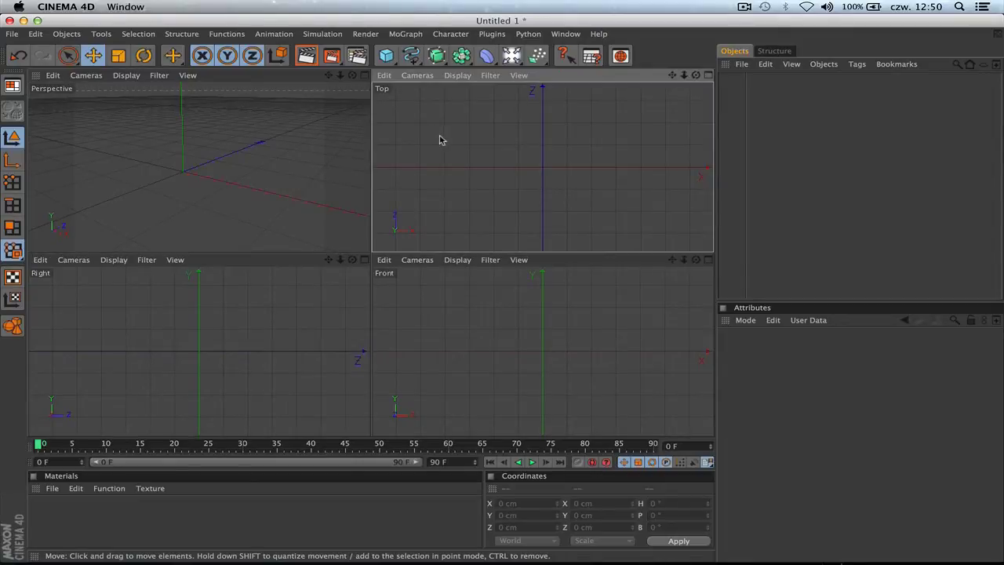
pyautogui.click(196, 353)
pyautogui.click(469, 174)
pyautogui.click(324, 319)
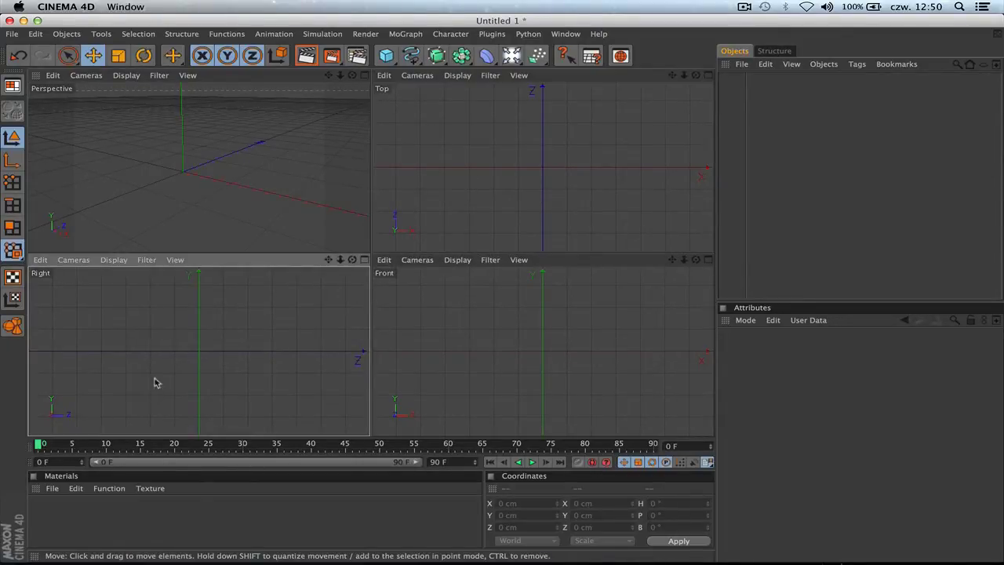
pyautogui.click(364, 260)
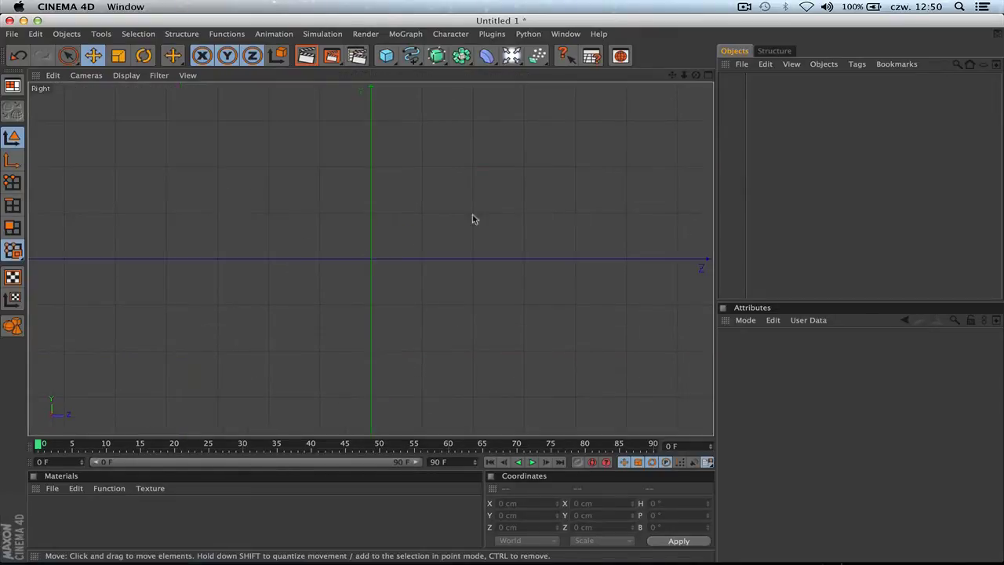
pyautogui.click(708, 75)
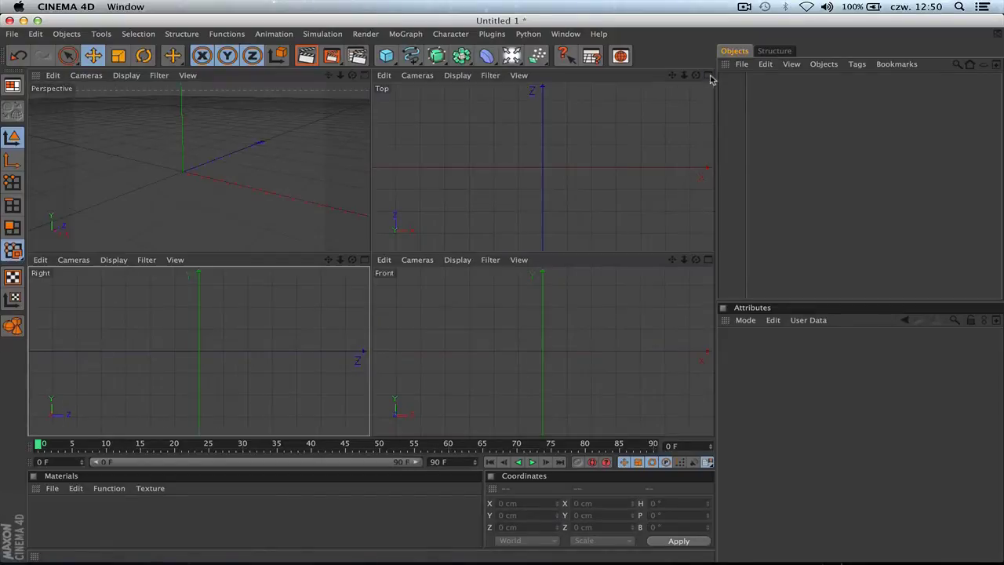
pyautogui.click(311, 120)
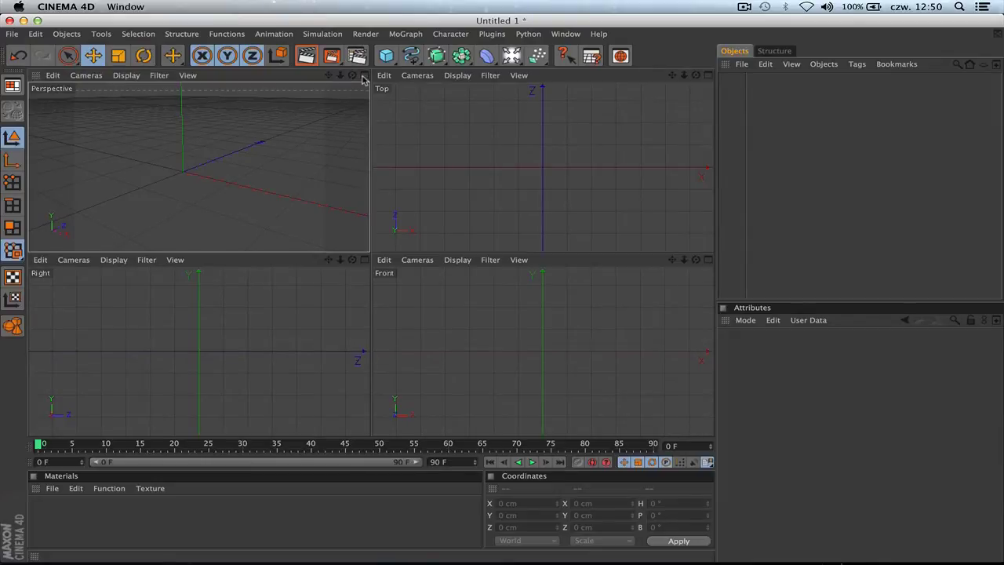
pyautogui.click(364, 75)
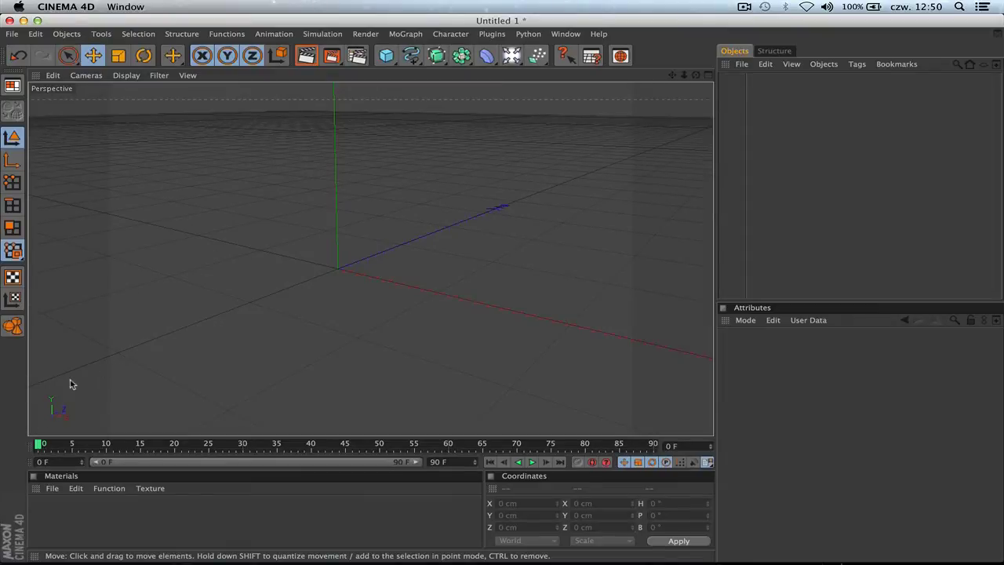
# - Resize the viewport against the Objects and Attributes panels and orbit the camera lower
pyautogui.keyDown('alt'); pyautogui.moveTo(376, 280); pyautogui.dragTo(387, 243); pyautogui.keyUp('alt')
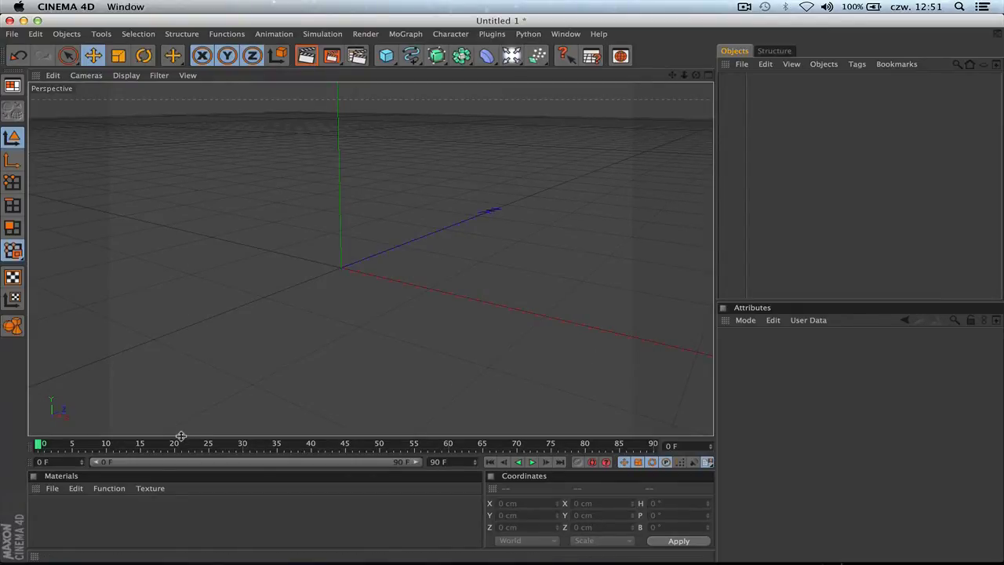
pyautogui.moveTo(181, 435)
pyautogui.mouseDown()
pyautogui.moveTo(239, 348)
pyautogui.moveTo(242, 311)
pyautogui.mouseUp()
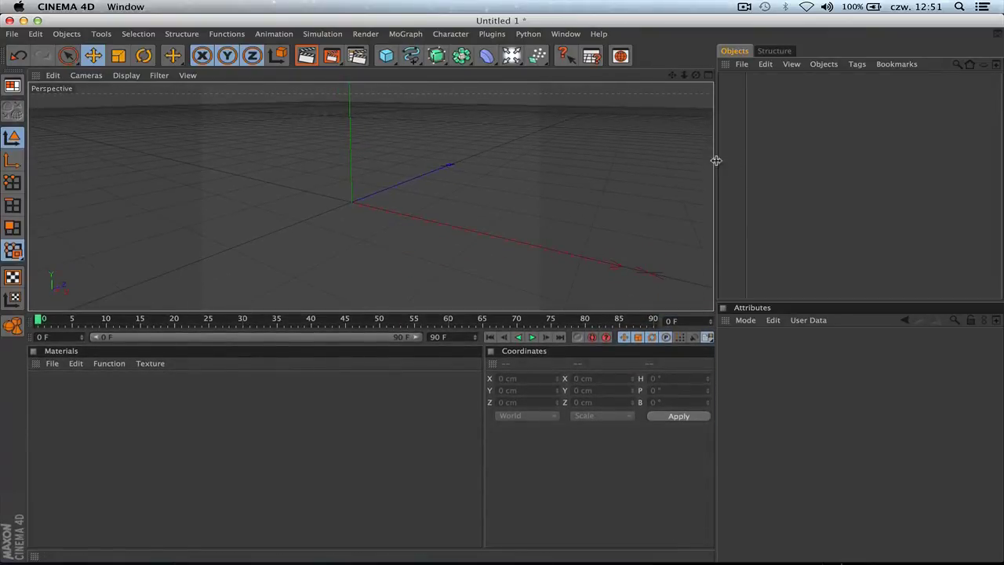
pyautogui.moveTo(714, 162); pyautogui.dragTo(371, 186)
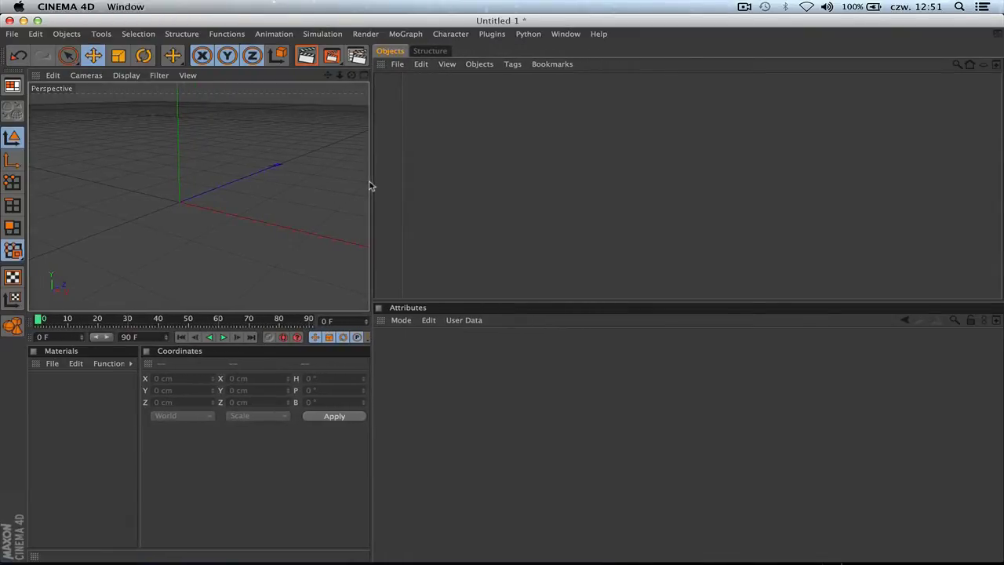
pyautogui.moveTo(371, 185)
pyautogui.mouseDown()
pyautogui.moveTo(388, 173)
pyautogui.moveTo(544, 157)
pyautogui.moveTo(728, 171)
pyautogui.moveTo(743, 182)
pyautogui.mouseUp()
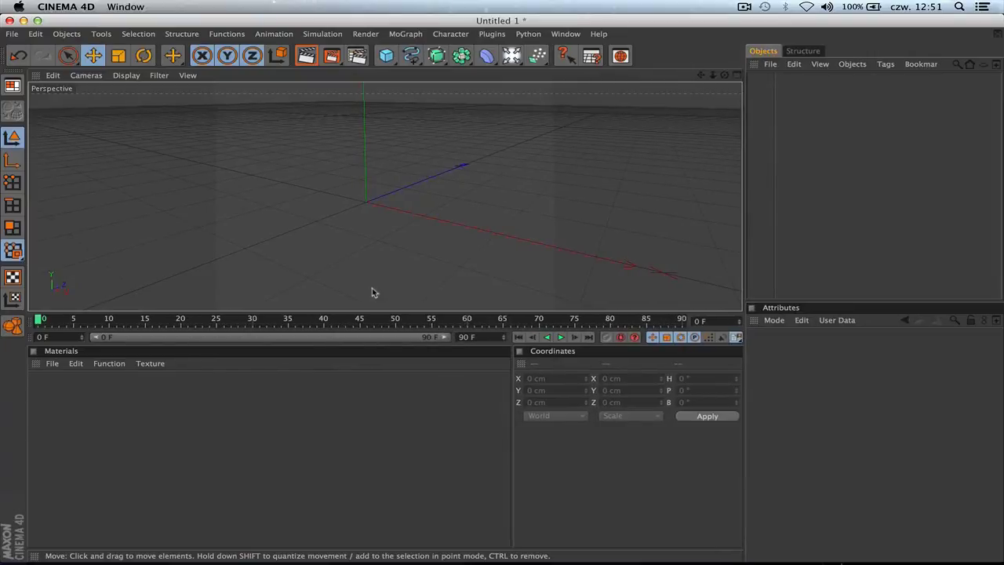
pyautogui.moveTo(327, 313); pyautogui.dragTo(343, 453)
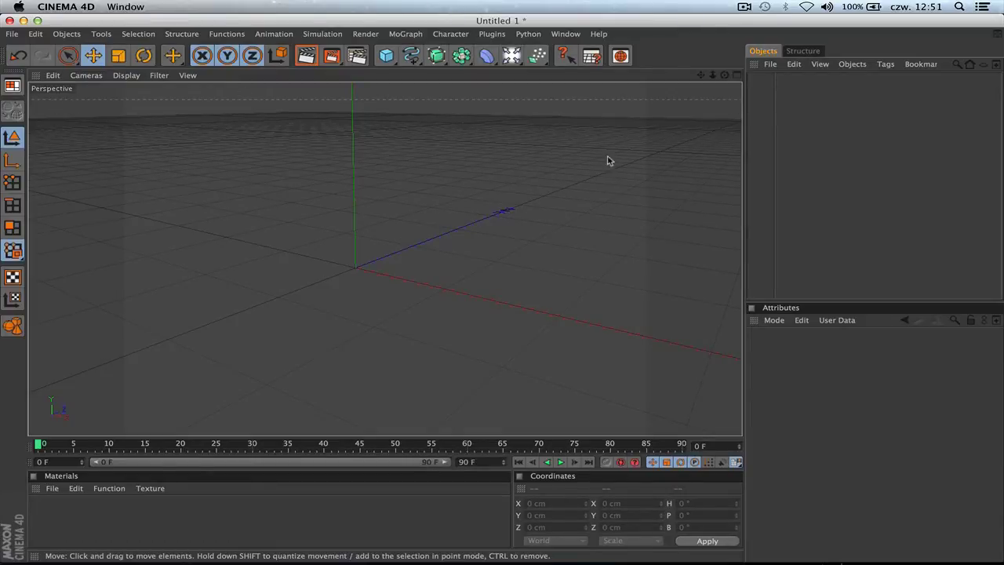
pyautogui.moveTo(722, 79)
pyautogui.mouseDown()
pyautogui.moveTo(722, 110)
pyautogui.moveTo(753, 110)
pyautogui.moveTo(764, 86)
pyautogui.moveTo(765, 106)
pyautogui.moveTo(764, 78)
pyautogui.mouseUp()
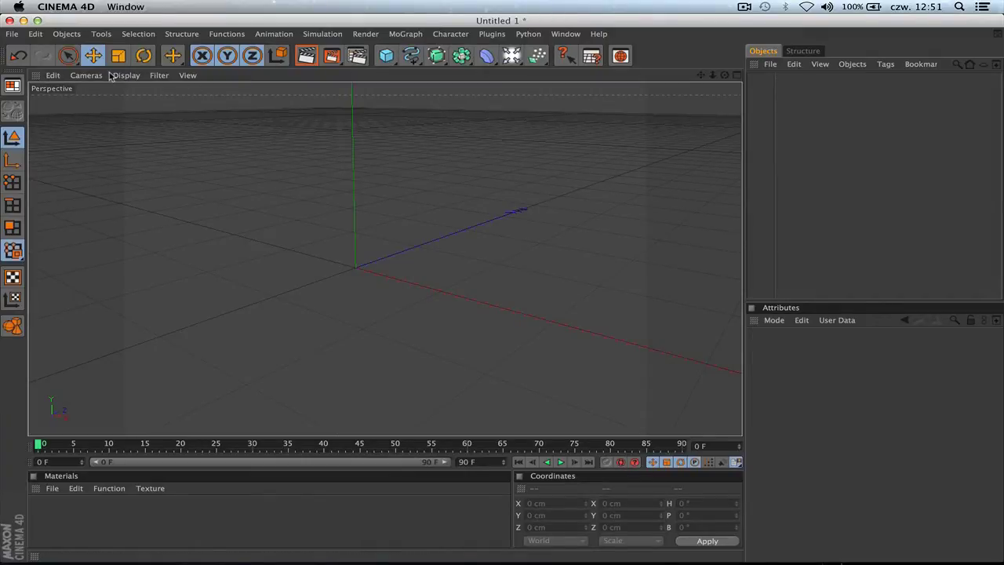
# - Show the viewport settings in the Attributes manager, browsing its Filter, View and HUD tabs
pyautogui.click(52, 76)
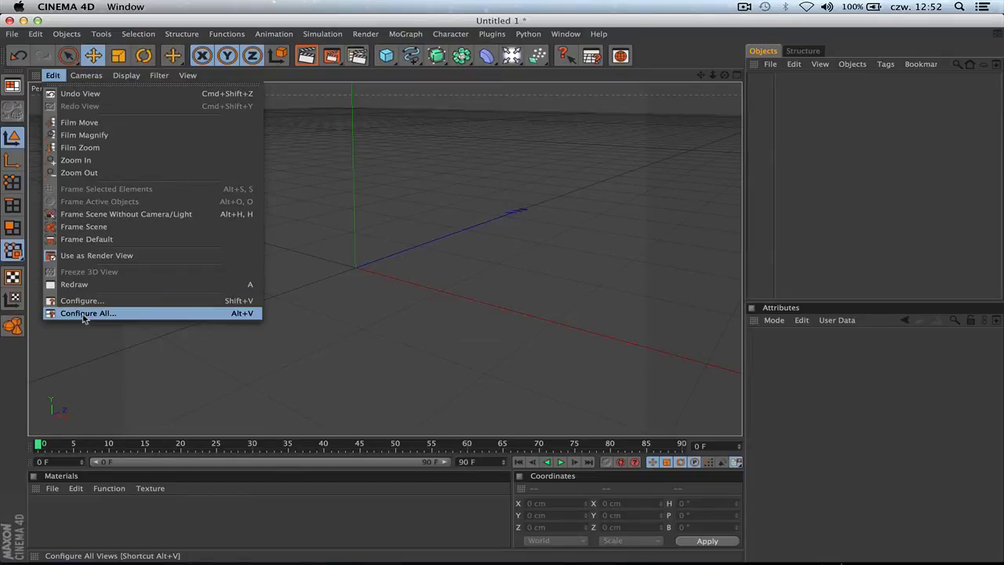
pyautogui.click(84, 313)
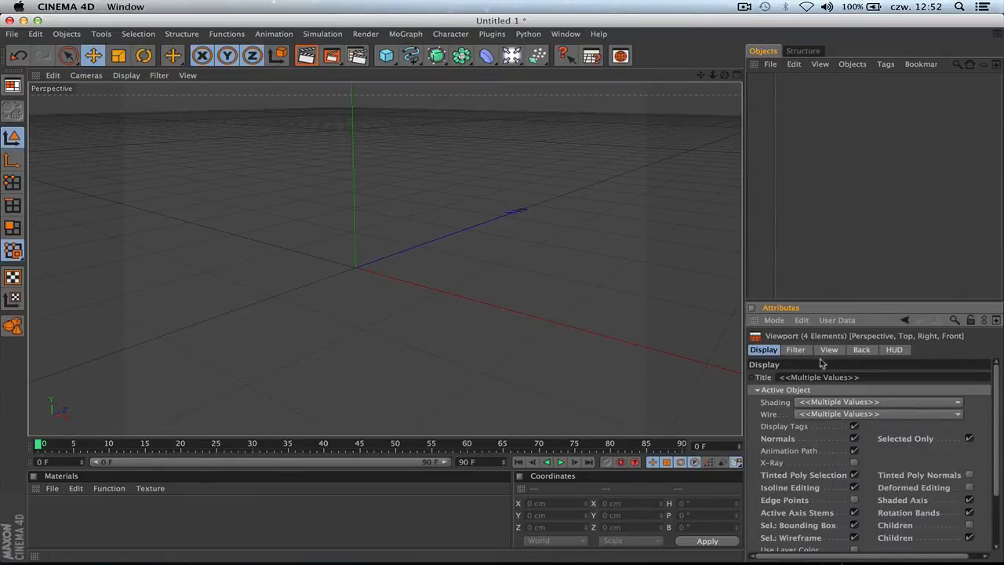
pyautogui.click(796, 350)
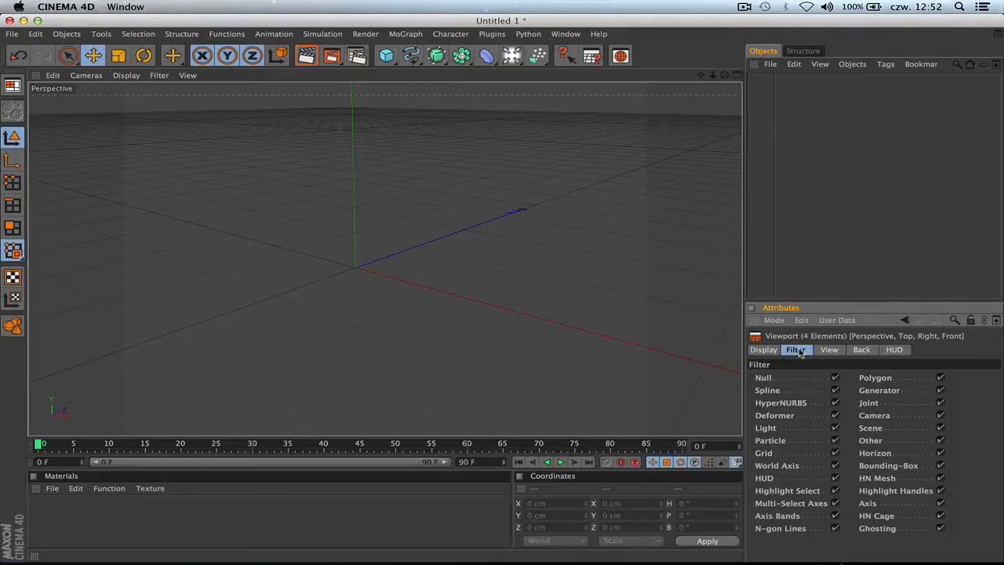
pyautogui.click(830, 351)
pyautogui.click(859, 352)
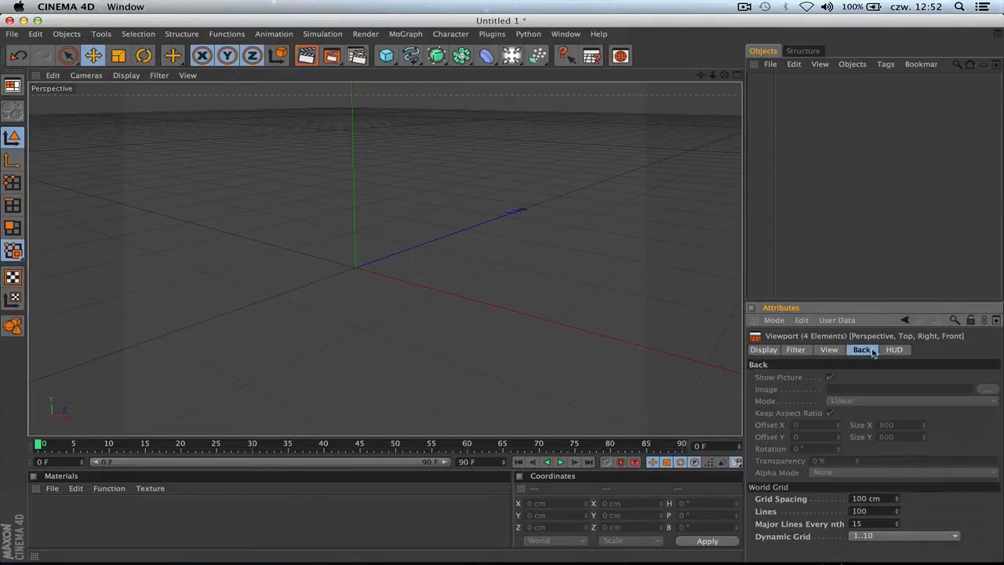
pyautogui.click(894, 350)
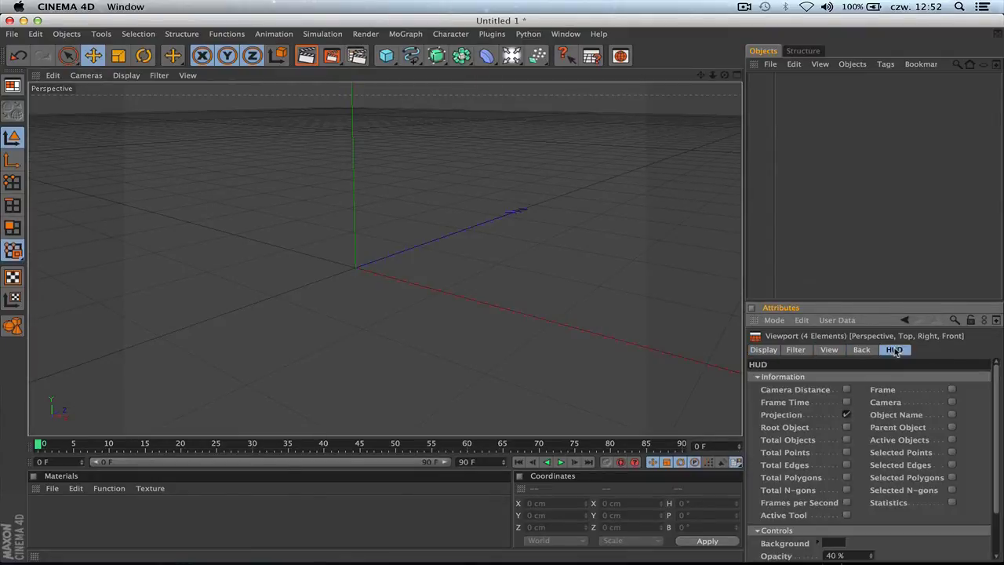
pyautogui.click(87, 79)
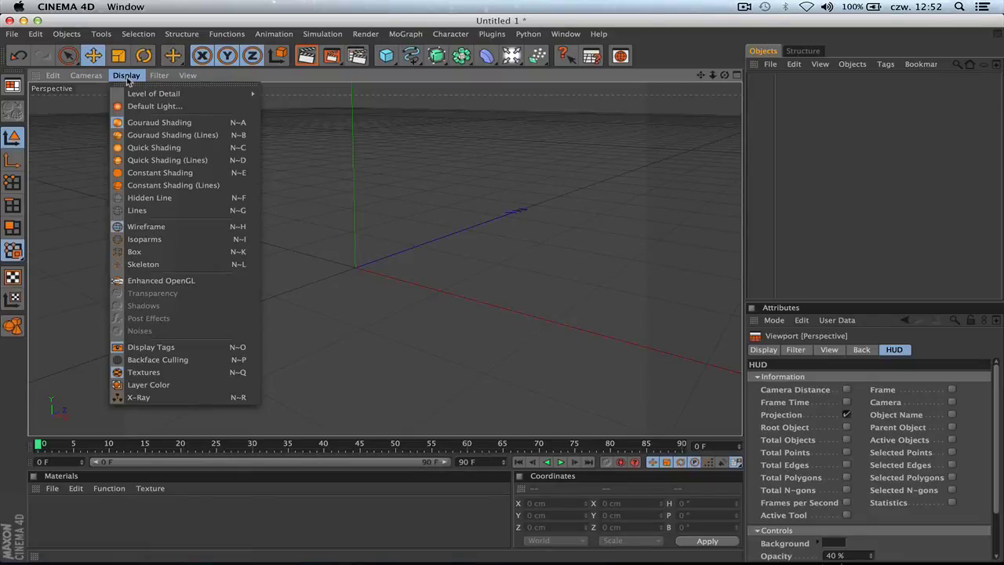
pyautogui.moveTo(187, 75)
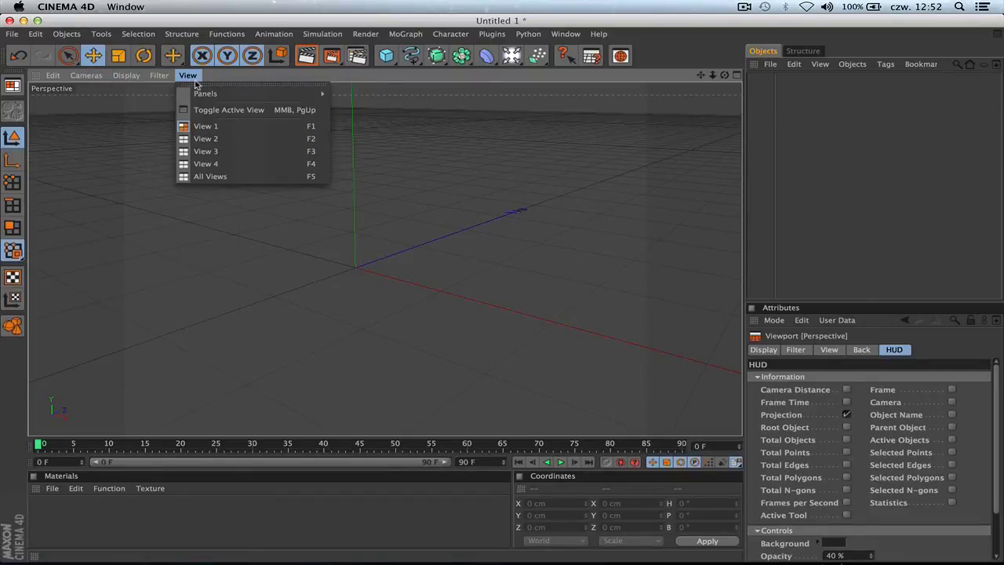
pyautogui.click(509, 127)
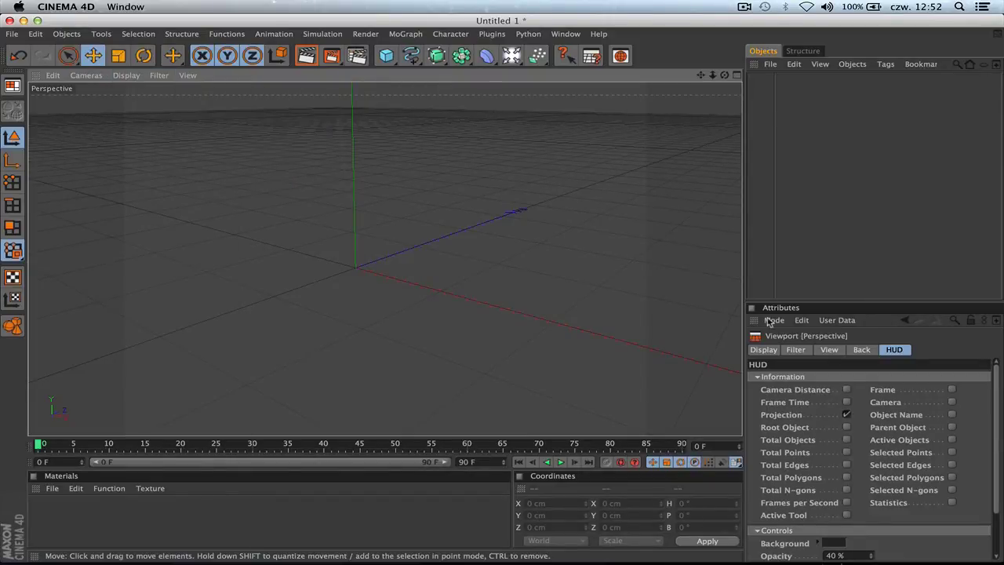
# - Enlarge the Attributes panel and switch the View projection to Parallel and back to Perspective
pyautogui.click(765, 350)
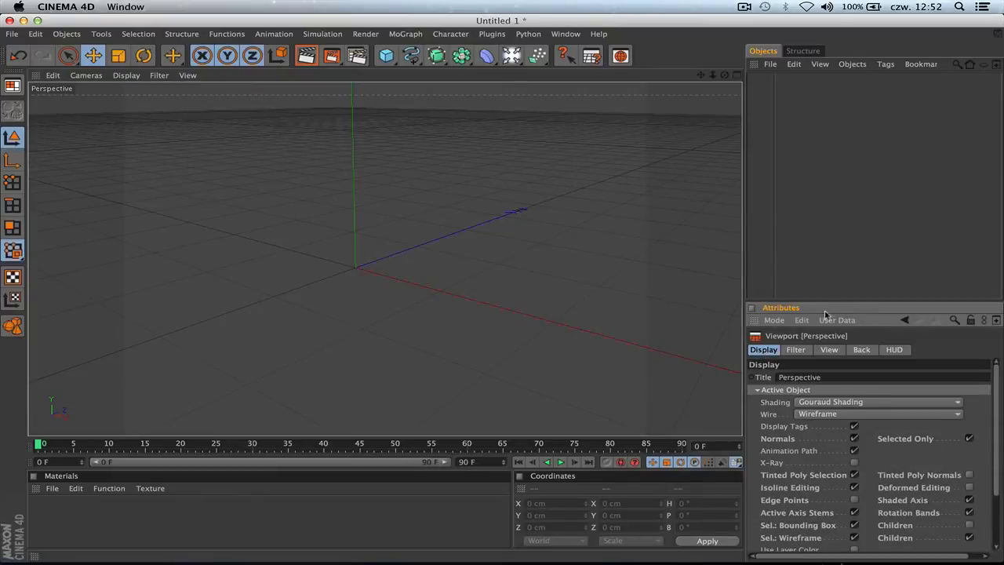
pyautogui.moveTo(815, 300); pyautogui.dragTo(819, 197)
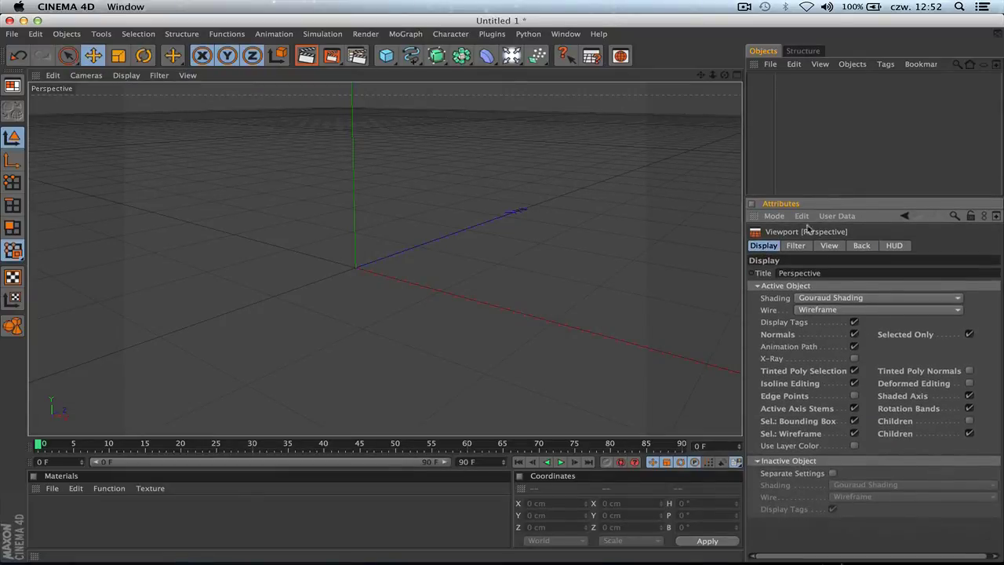
pyautogui.click(796, 246)
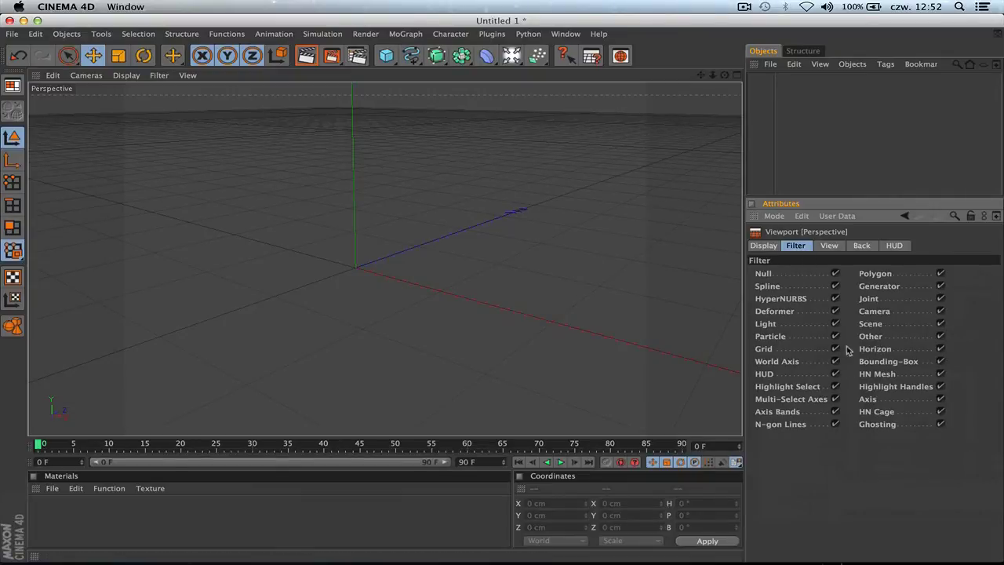
pyautogui.click(832, 247)
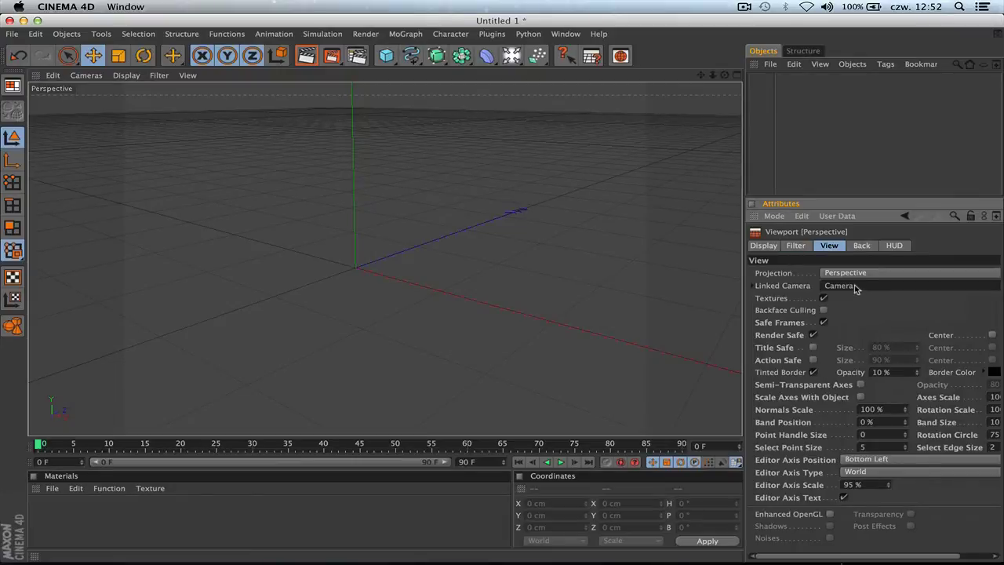
pyautogui.click(847, 275)
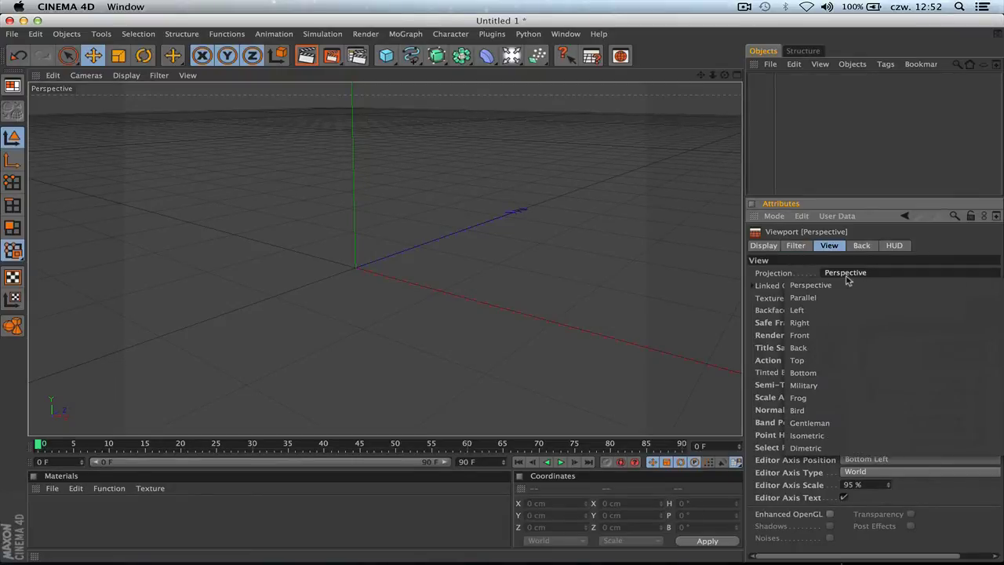
pyautogui.click(846, 297)
pyautogui.click(847, 275)
pyautogui.click(844, 286)
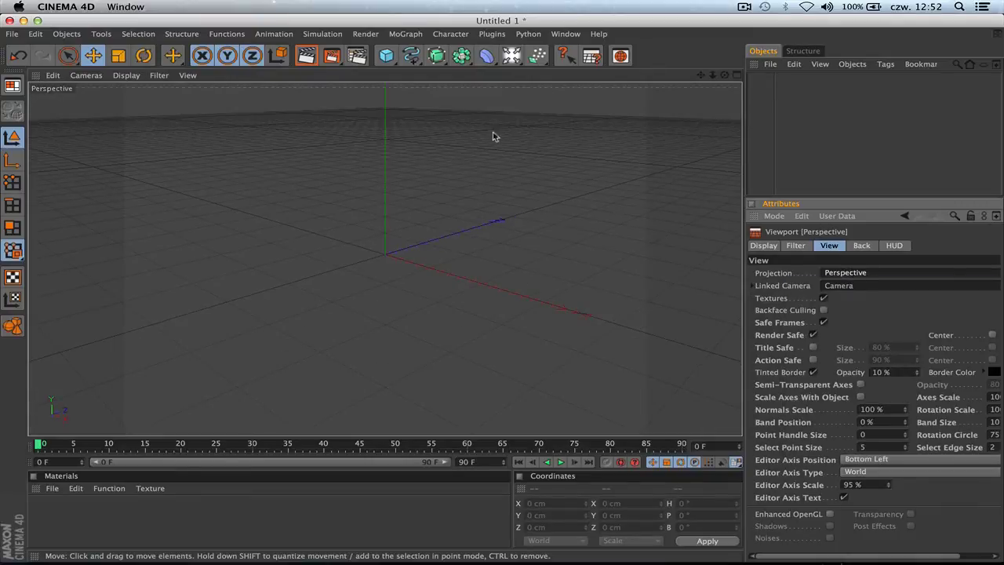
# - Switch the viewport camera to Parallel and back to Perspective
pyautogui.click(88, 76)
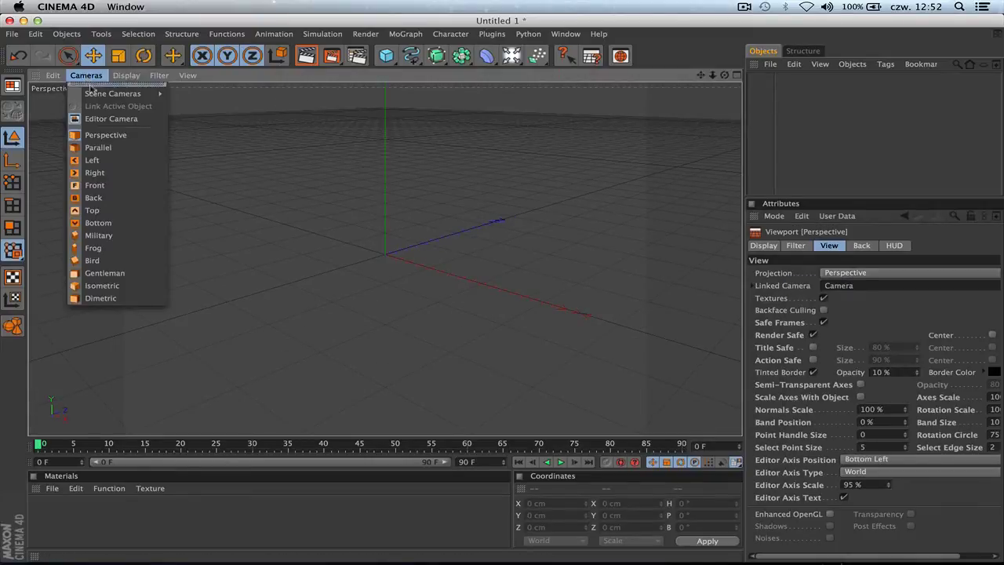
pyautogui.click(98, 148)
pyautogui.click(88, 75)
pyautogui.click(106, 136)
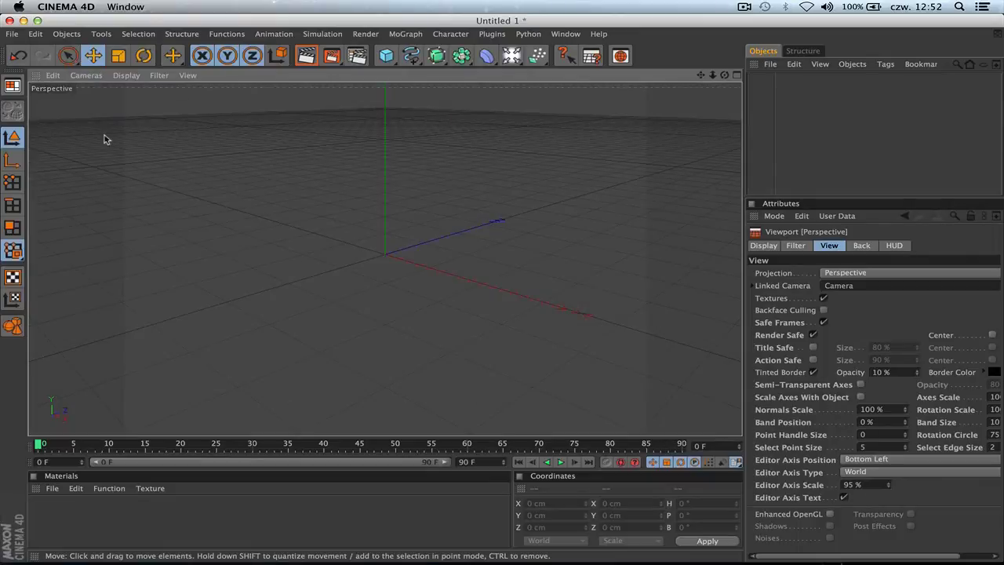
# - Set the background grid spacing back to 100 cm after trying a denser grid
pyautogui.click(861, 246)
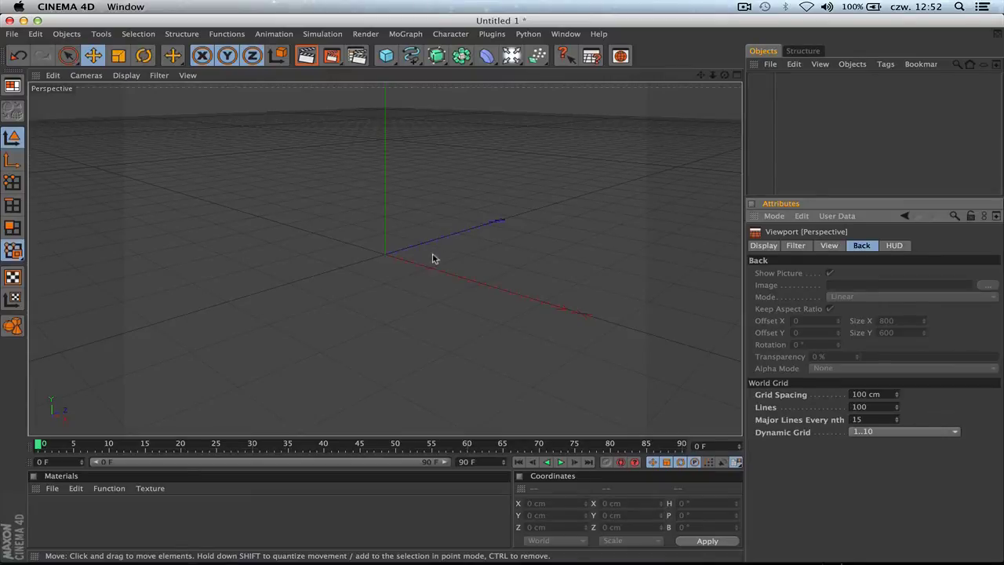
pyautogui.moveTo(897, 396); pyautogui.dragTo(896, 416)
pyautogui.doubleClick(876, 395)
pyautogui.write('1')
pyautogui.press('Return')
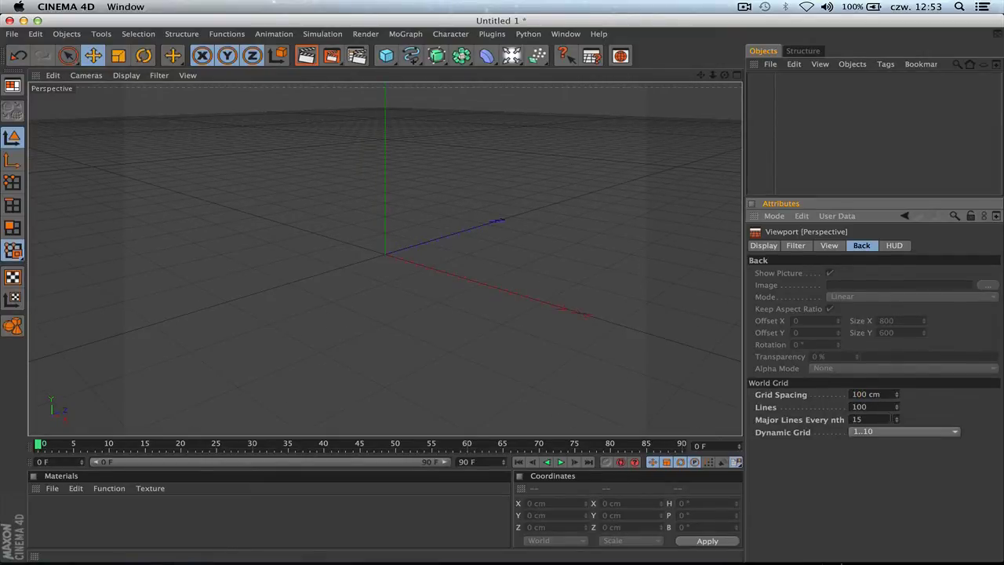
pyautogui.click(893, 245)
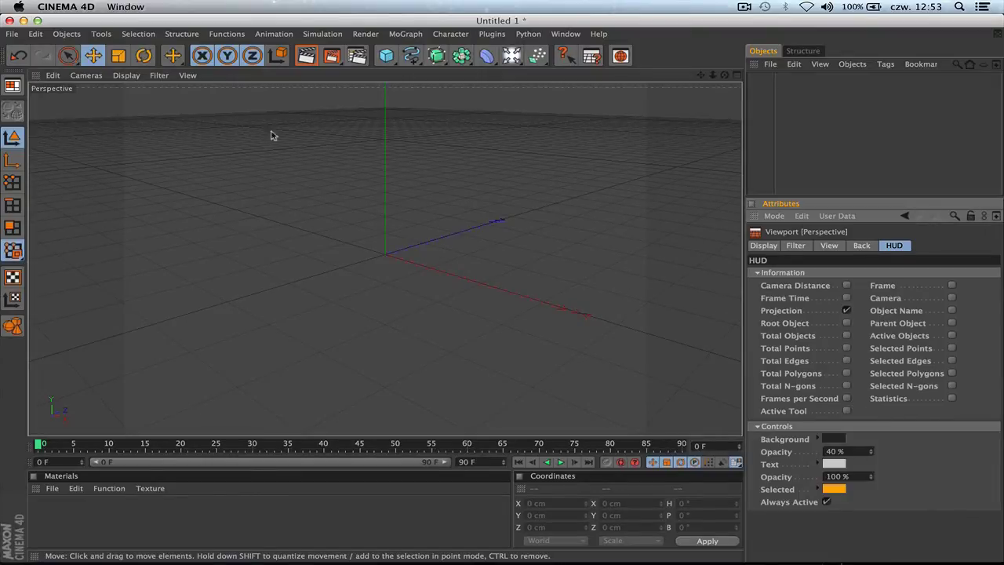
pyautogui.click(846, 310)
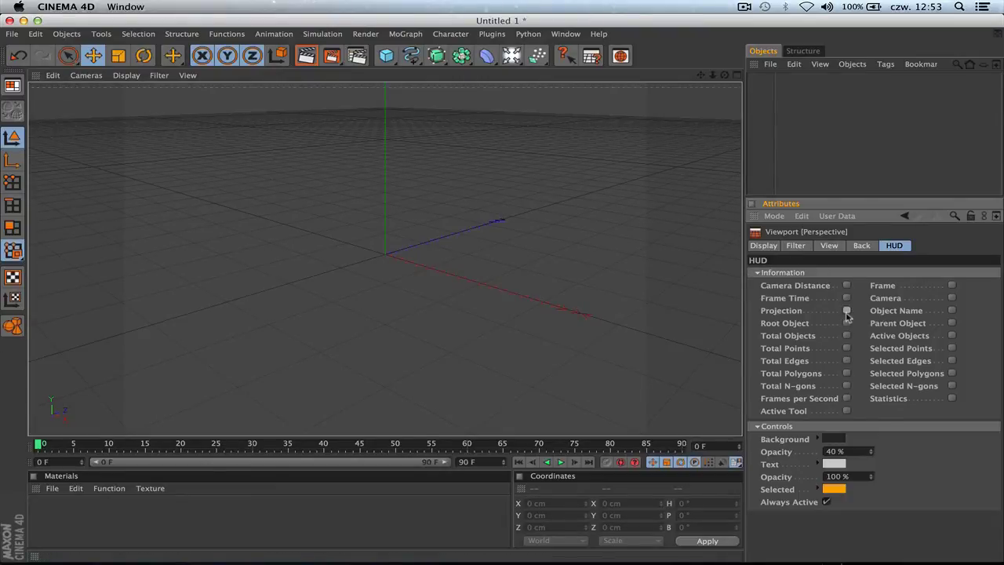
pyautogui.click(846, 310)
pyautogui.click(846, 324)
pyautogui.click(951, 286)
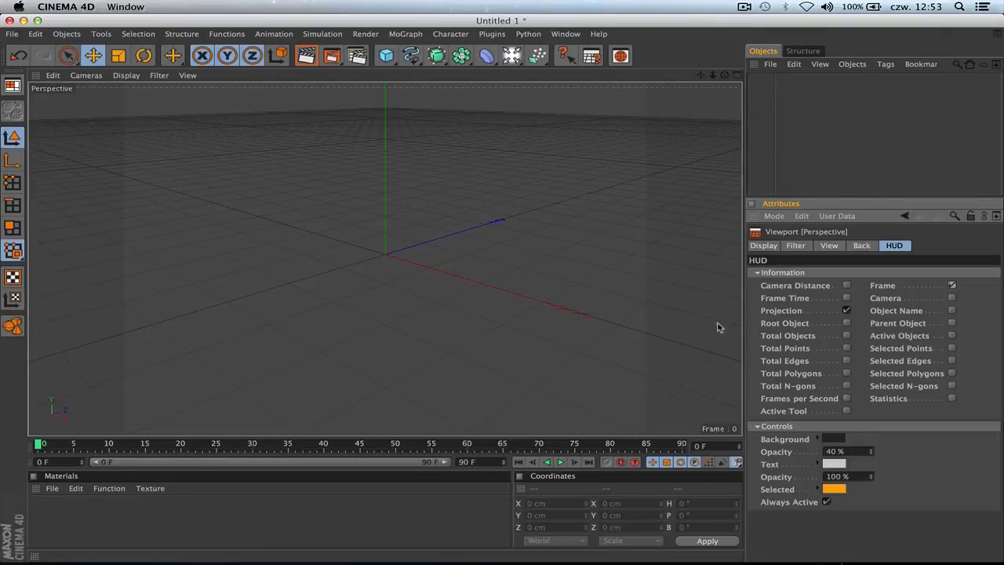
pyautogui.click(952, 286)
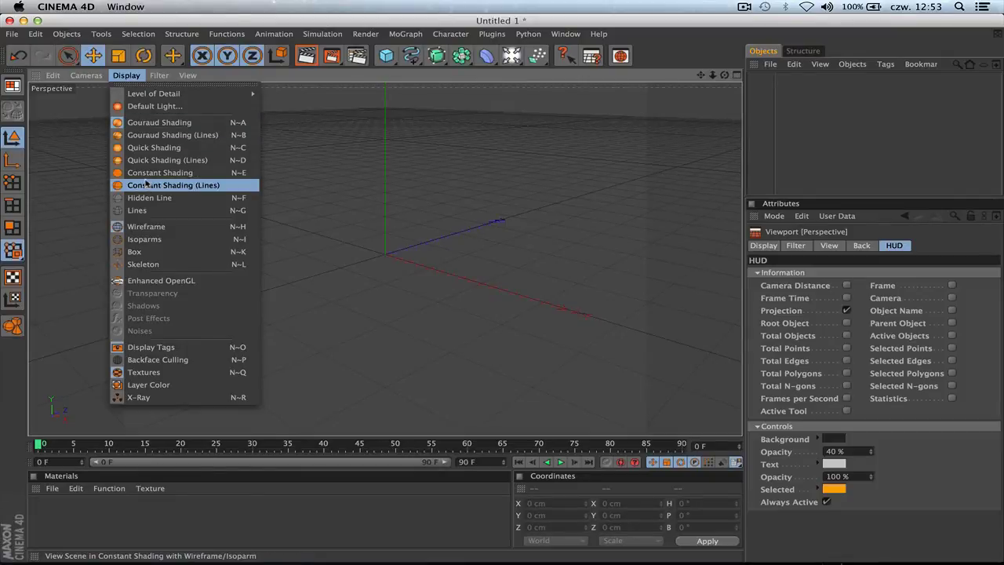
# - Add a Cube and preview it in Hidden Line and then Lines display
pyautogui.click(386, 56)
pyautogui.click(386, 56)
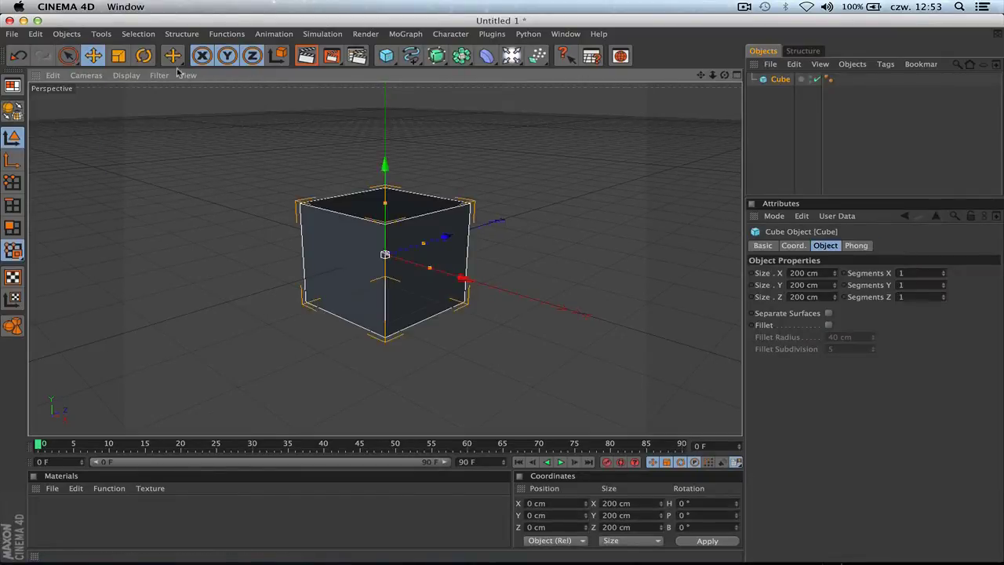
pyautogui.click(119, 77)
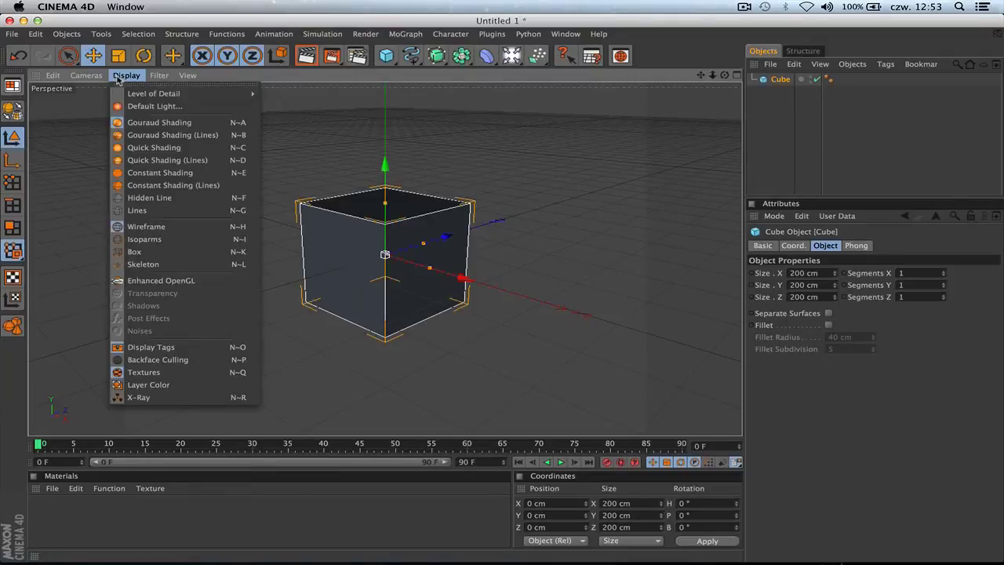
pyautogui.click(134, 198)
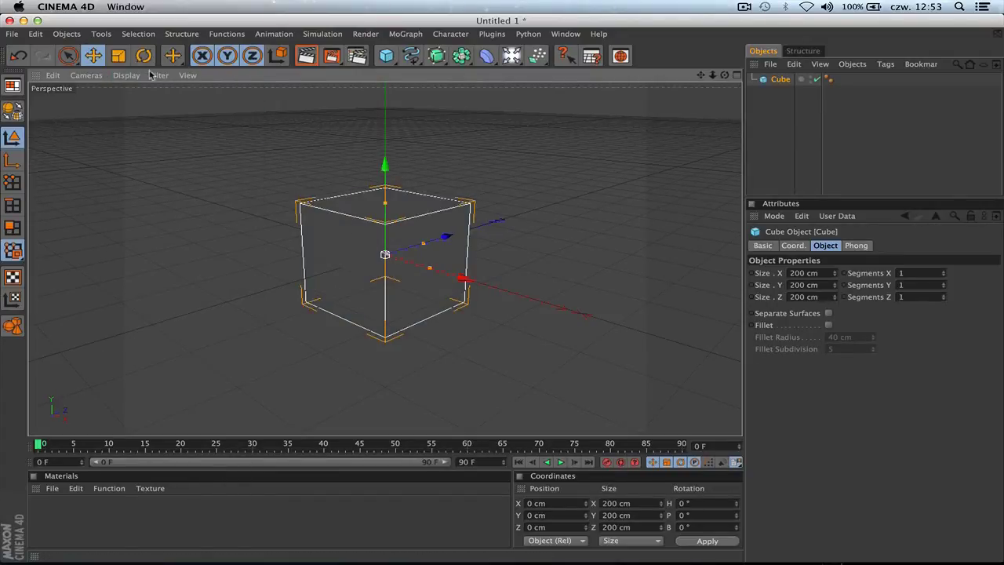
pyautogui.click(126, 75)
pyautogui.click(142, 215)
# - Switch the viewport to Gouraud Shading and turn on Enhanced OpenGL
pyautogui.click(126, 76)
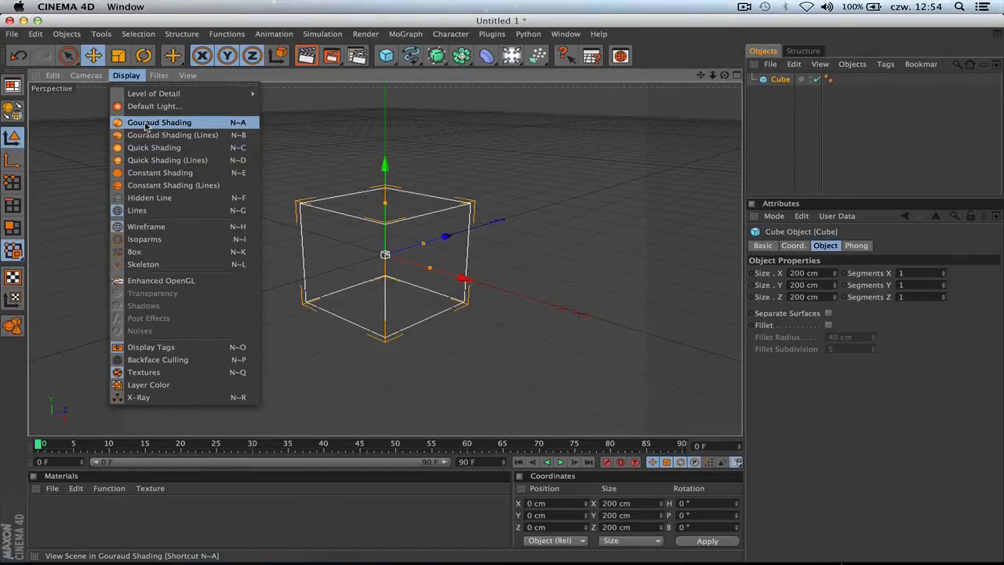
pyautogui.click(186, 124)
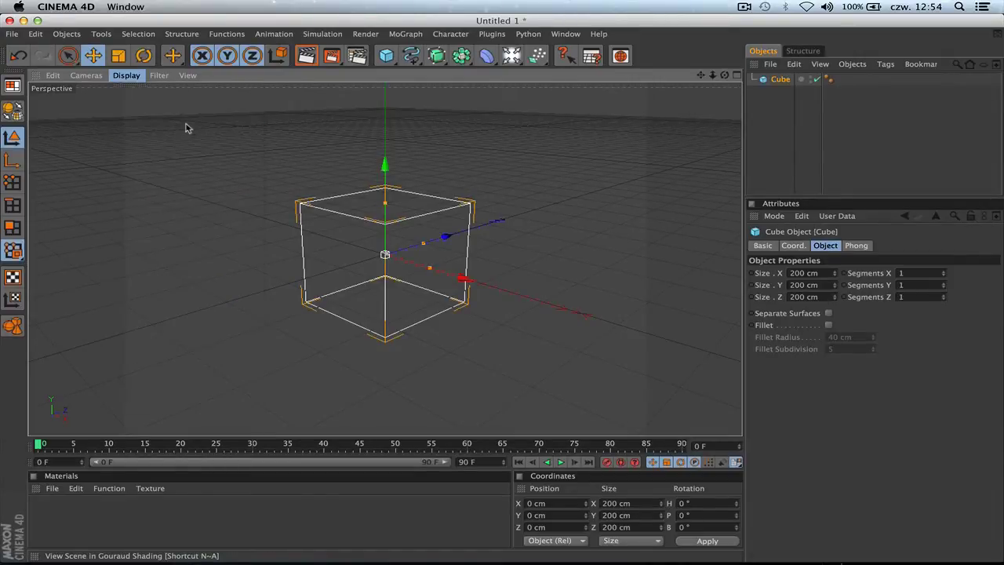
pyautogui.click(126, 75)
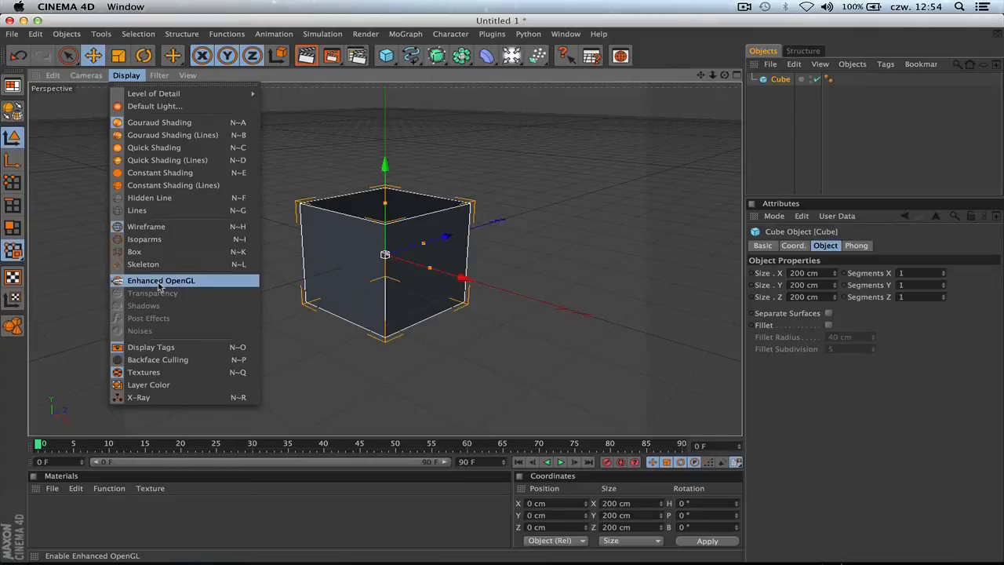
pyautogui.click(158, 281)
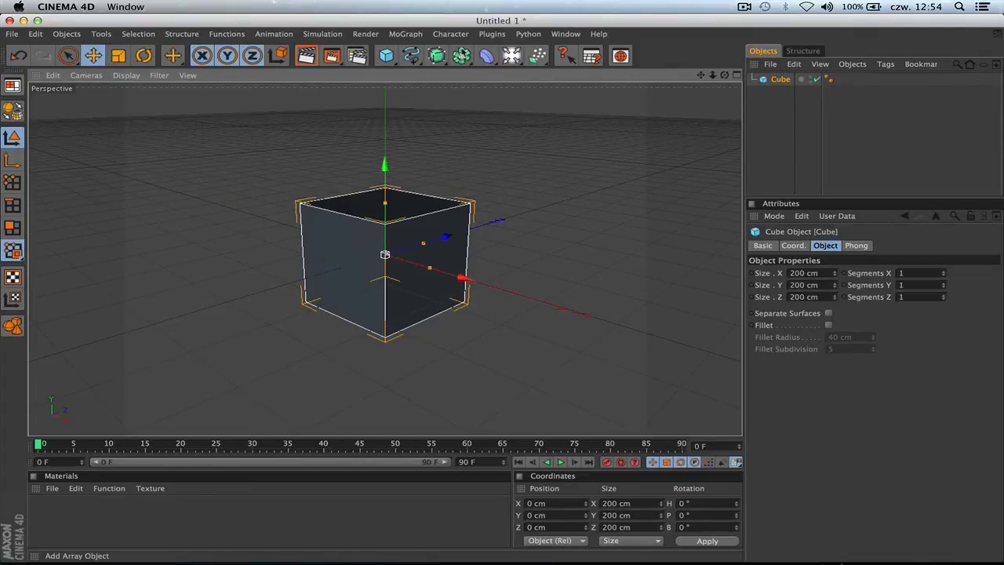
# - Add a Light and drag it around the cube, to about X 116.495 cm
pyautogui.click(511, 55)
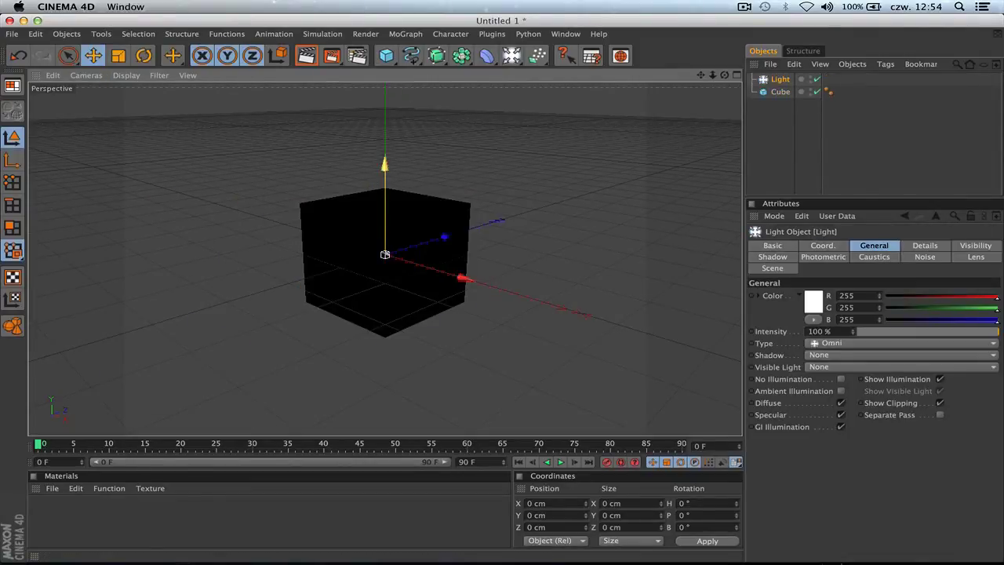
pyautogui.moveTo(385, 176); pyautogui.dragTo(384, 131)
pyautogui.moveTo(446, 127); pyautogui.dragTo(356, 134)
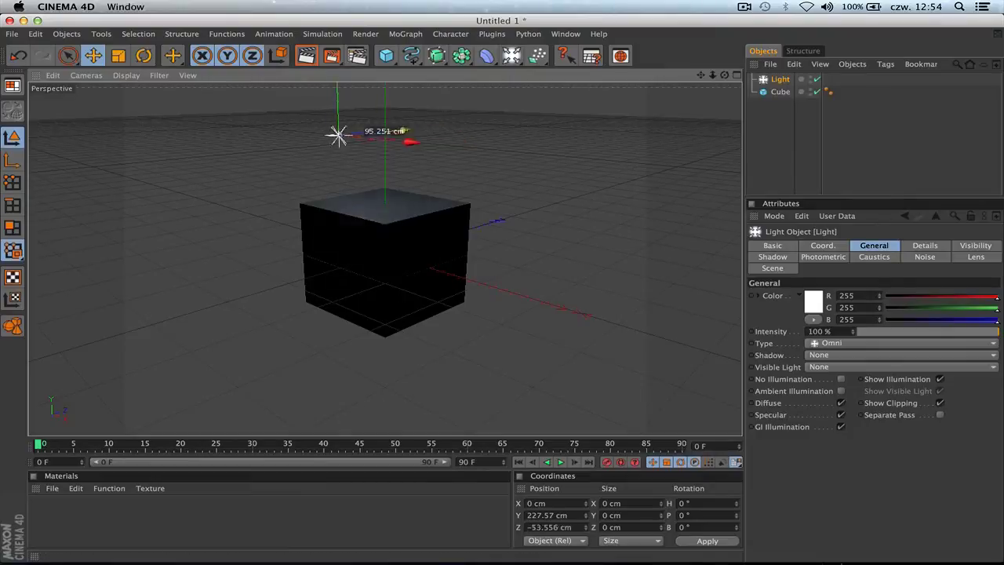
pyautogui.moveTo(283, 89)
pyautogui.mouseDown()
pyautogui.moveTo(287, 181)
pyautogui.moveTo(287, 105)
pyautogui.mouseUp()
pyautogui.click(126, 75)
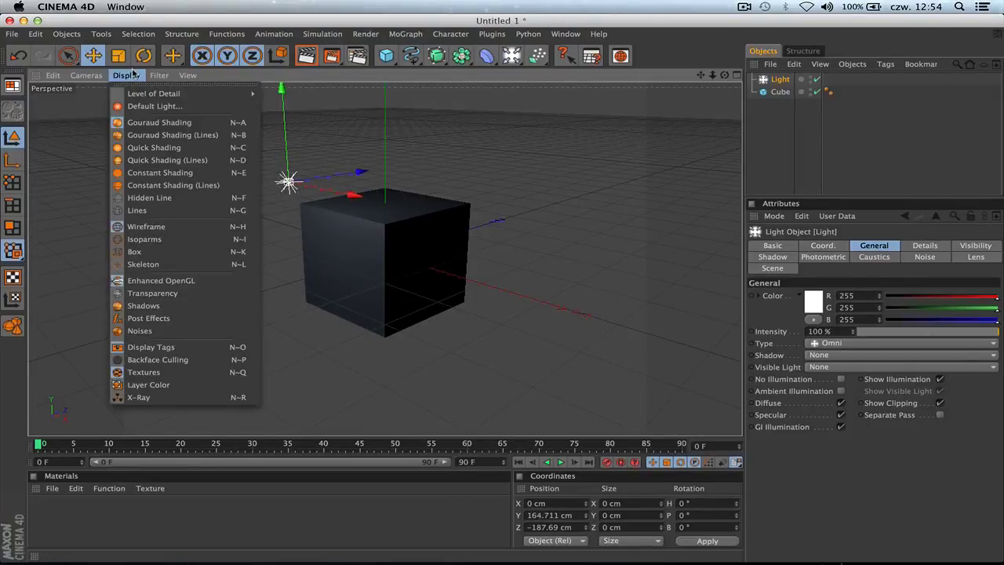
pyautogui.click(149, 280)
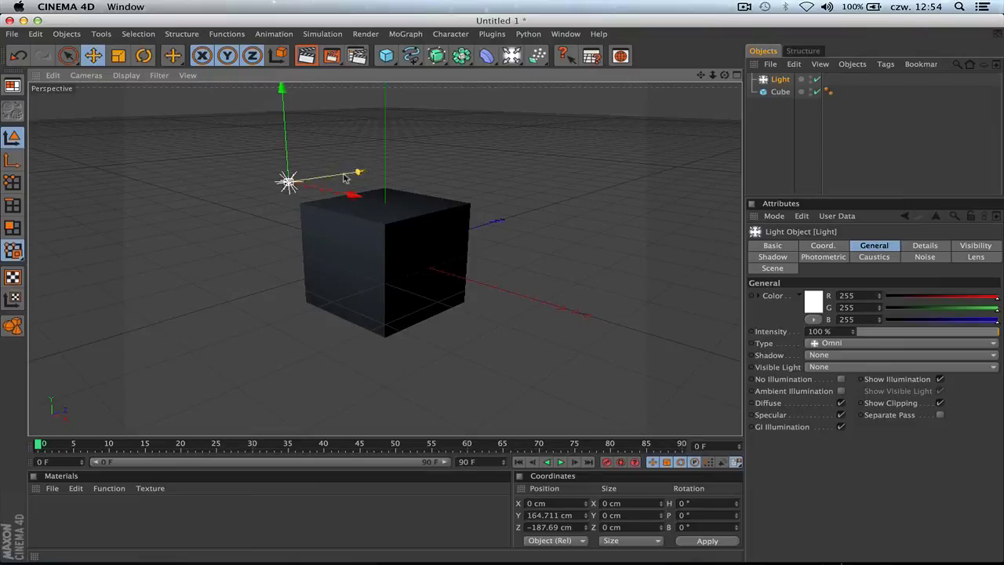
pyautogui.moveTo(298, 185); pyautogui.dragTo(353, 197)
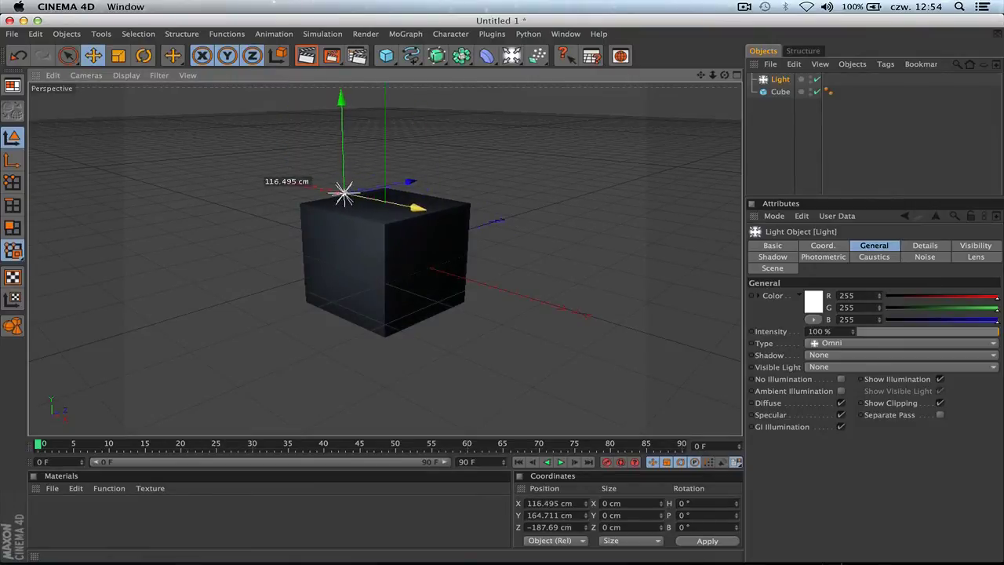
pyautogui.moveTo(408, 182); pyautogui.dragTo(380, 187)
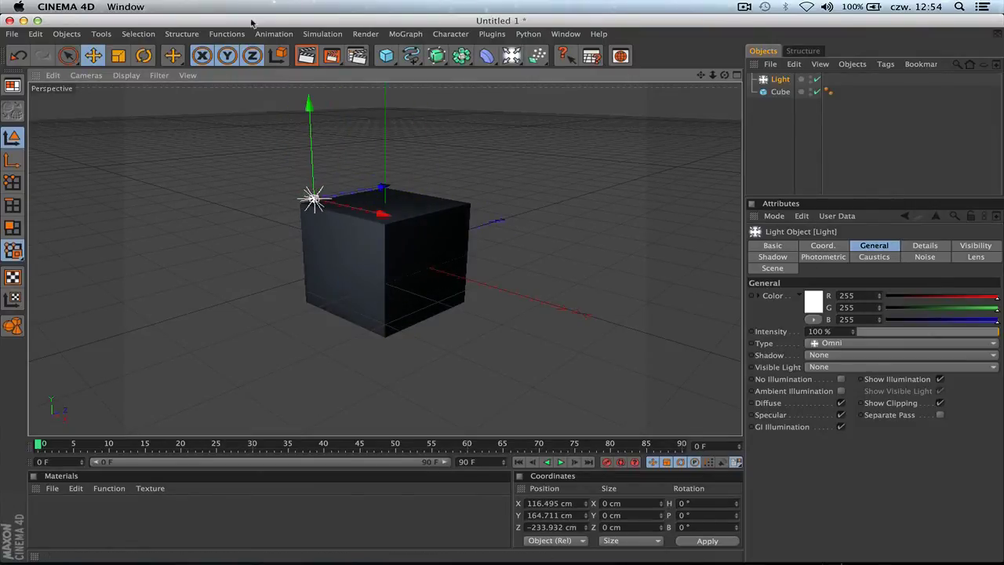
# - Toggle Enhanced OpenGL, then delete the Light so only the Cube remains
pyautogui.click(127, 76)
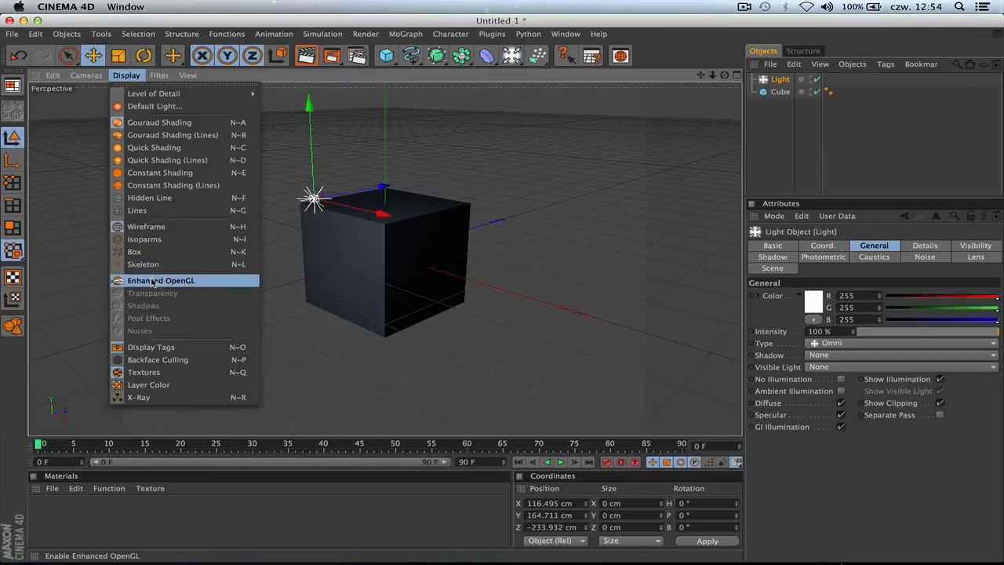
pyautogui.click(153, 281)
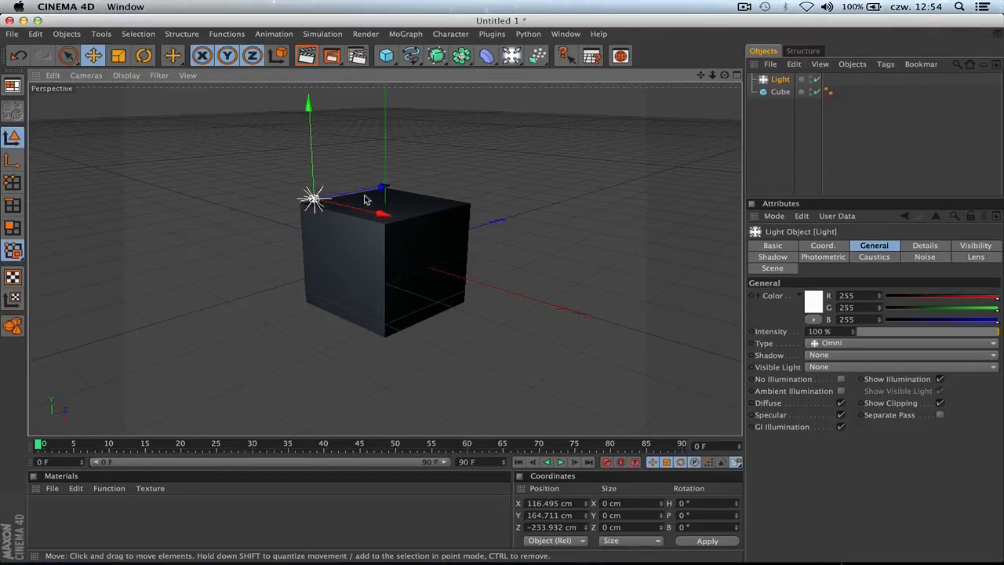
pyautogui.click(776, 92)
pyautogui.click(776, 80)
pyautogui.press('Delete')
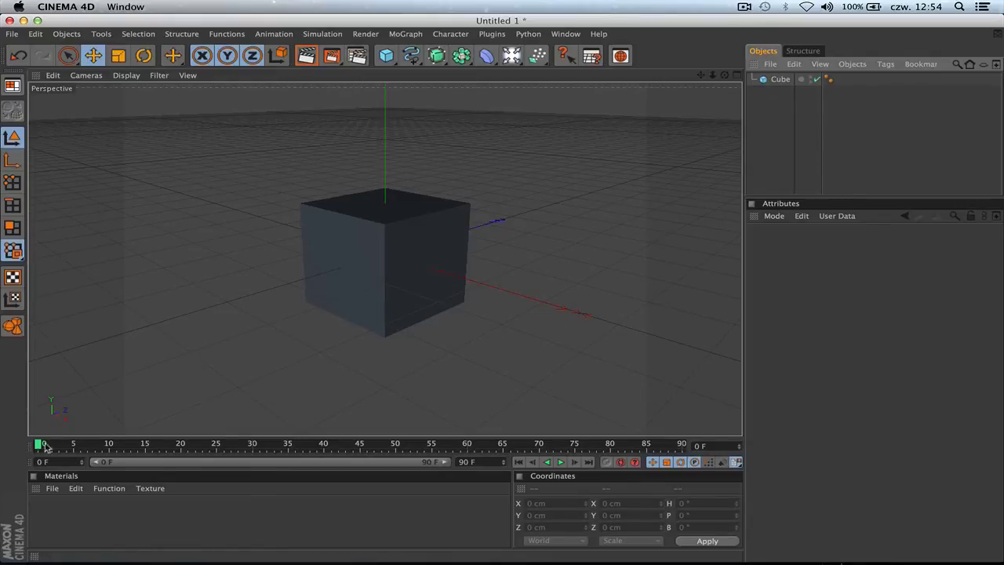
# - Set the start frame to 30 and the end frame to 100
pyautogui.moveTo(39, 447)
pyautogui.mouseDown()
pyautogui.moveTo(181, 413)
pyautogui.moveTo(43, 427)
pyautogui.mouseUp()
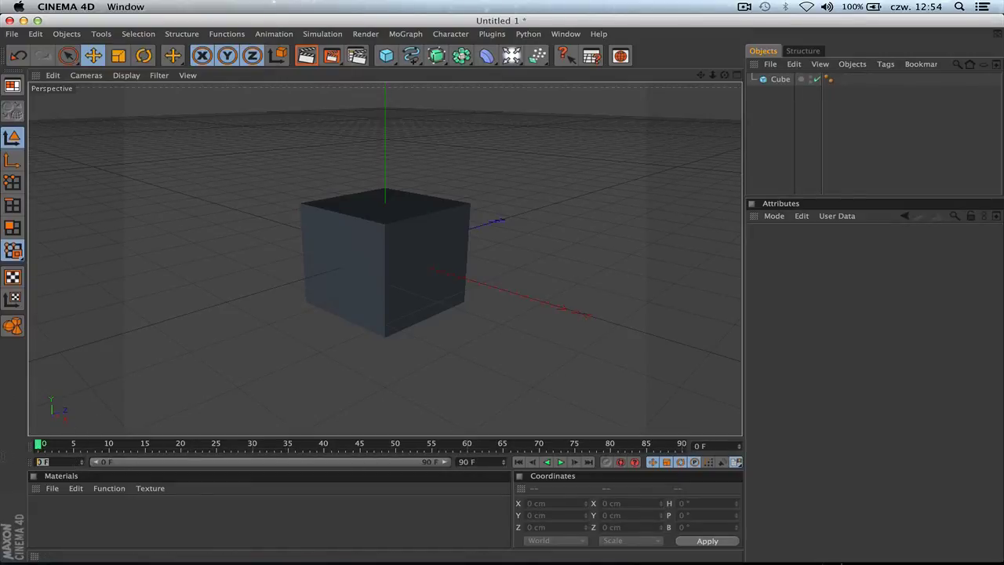
pyautogui.write('30')
pyautogui.press('Return')
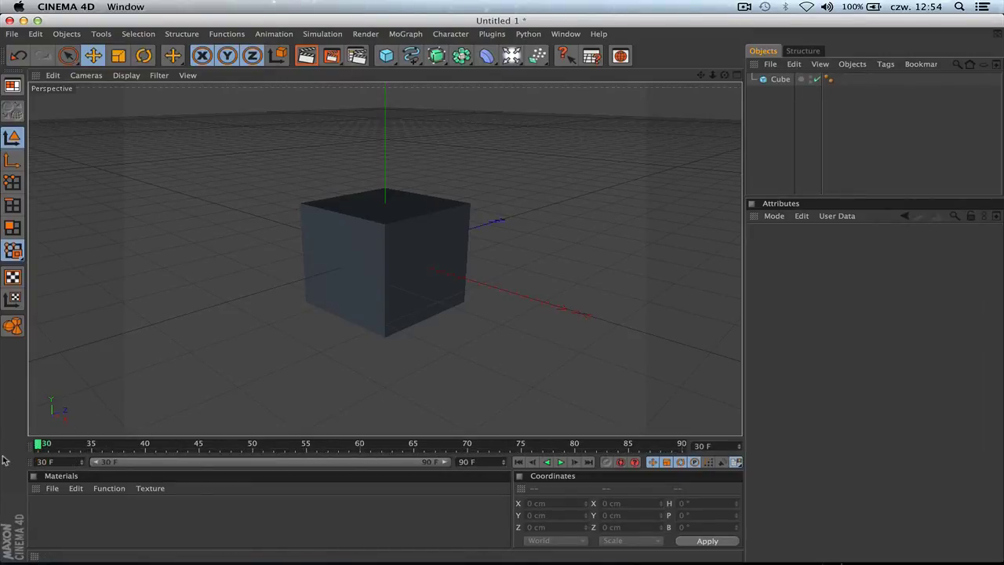
pyautogui.doubleClick(497, 461)
pyautogui.write('100')
pyautogui.press('Return')
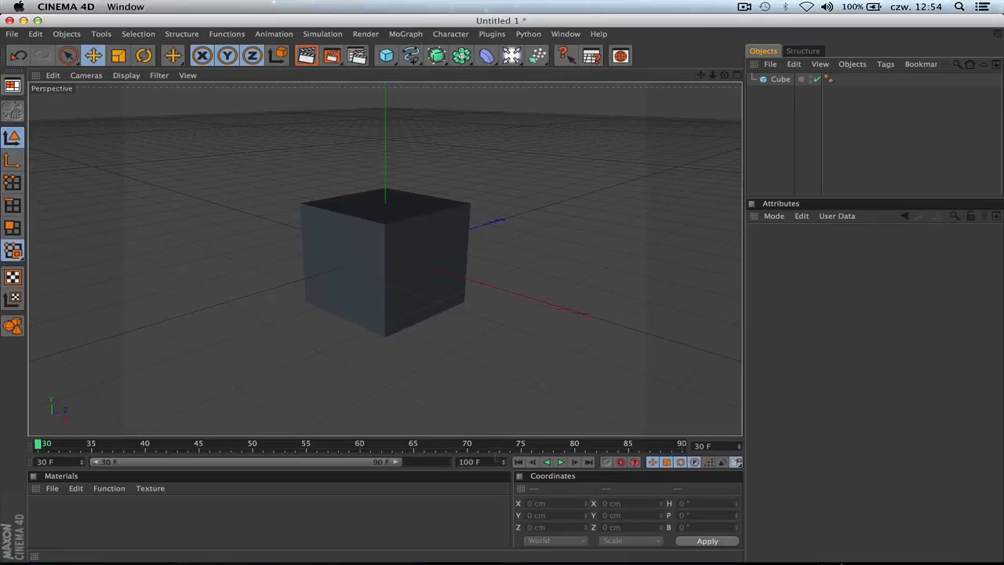
# - Change the start frame to 0 and stretch the timeline to show frames 0–100
pyautogui.moveTo(396, 462)
pyautogui.mouseDown()
pyautogui.moveTo(144, 466)
pyautogui.moveTo(445, 464)
pyautogui.mouseUp()
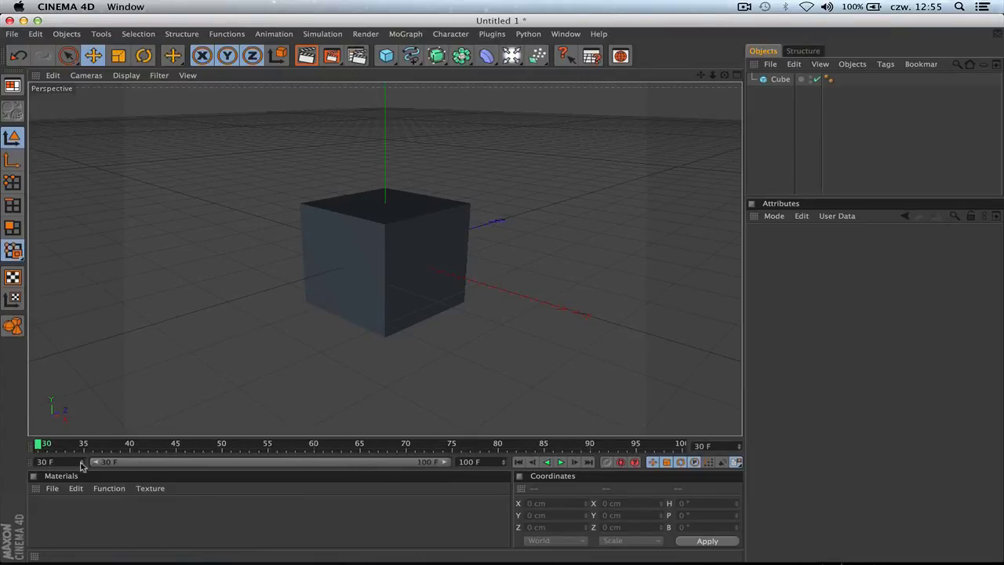
pyautogui.write('0')
pyautogui.press('Return')
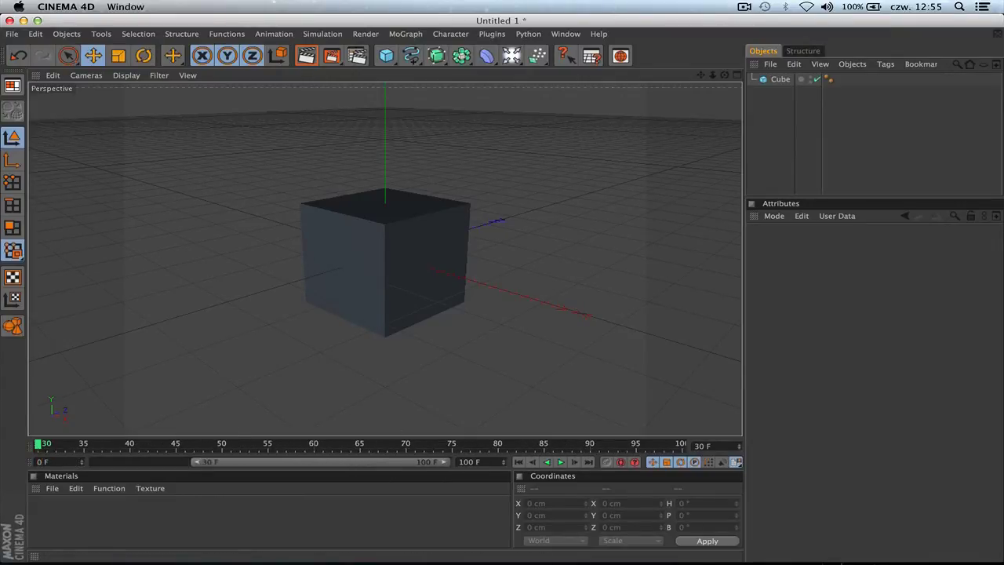
pyautogui.moveTo(196, 465); pyautogui.dragTo(65, 478)
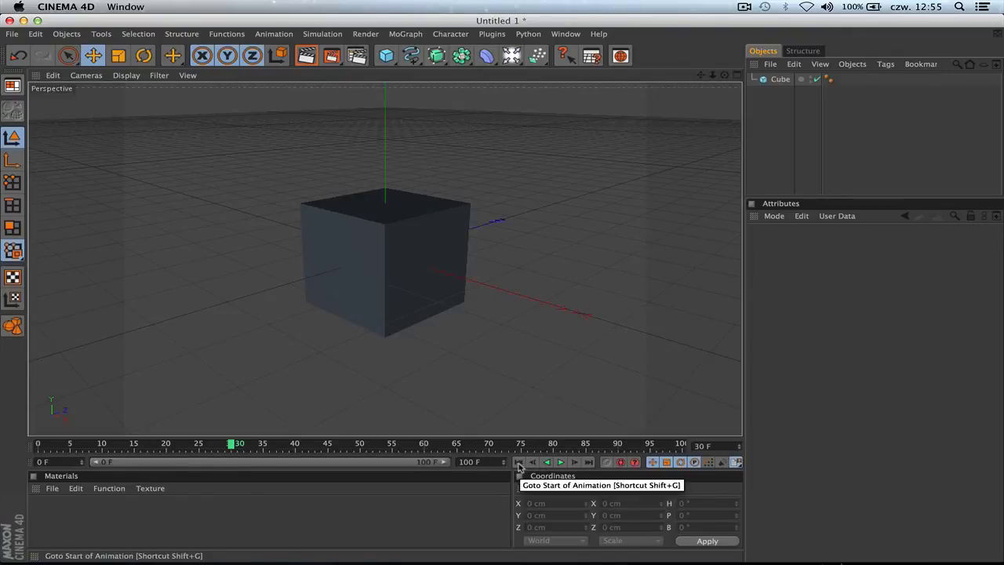
# - Play the animation backward and forward, jump to frame 100, and toggle Position recording
pyautogui.click(517, 463)
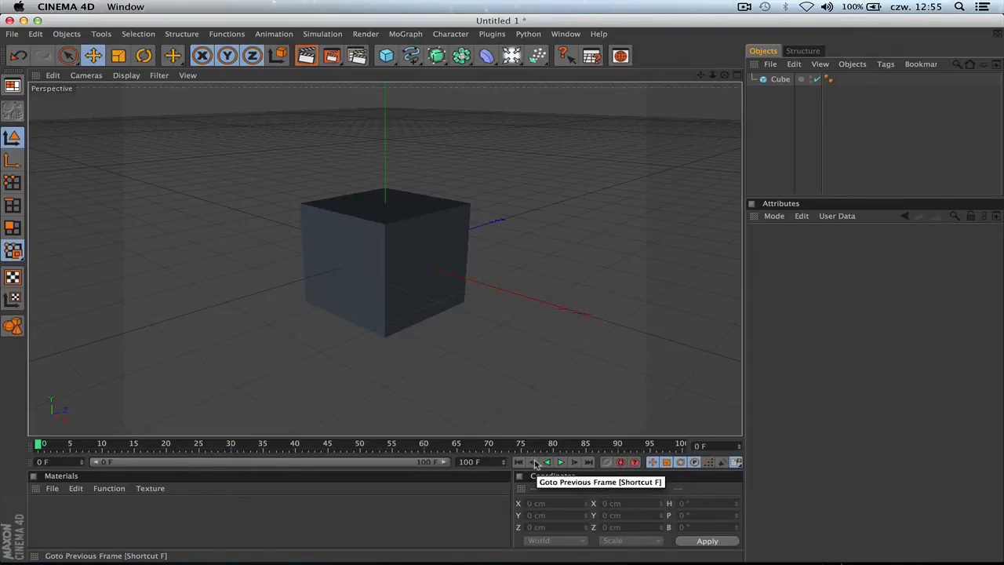
pyautogui.click(532, 466)
pyautogui.click(545, 463)
pyautogui.click(560, 463)
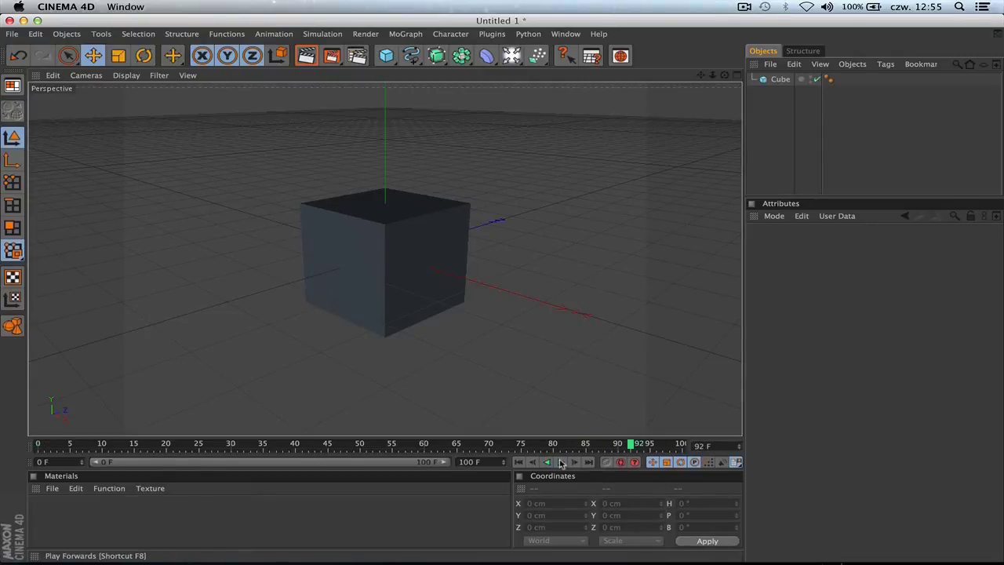
pyautogui.click(588, 464)
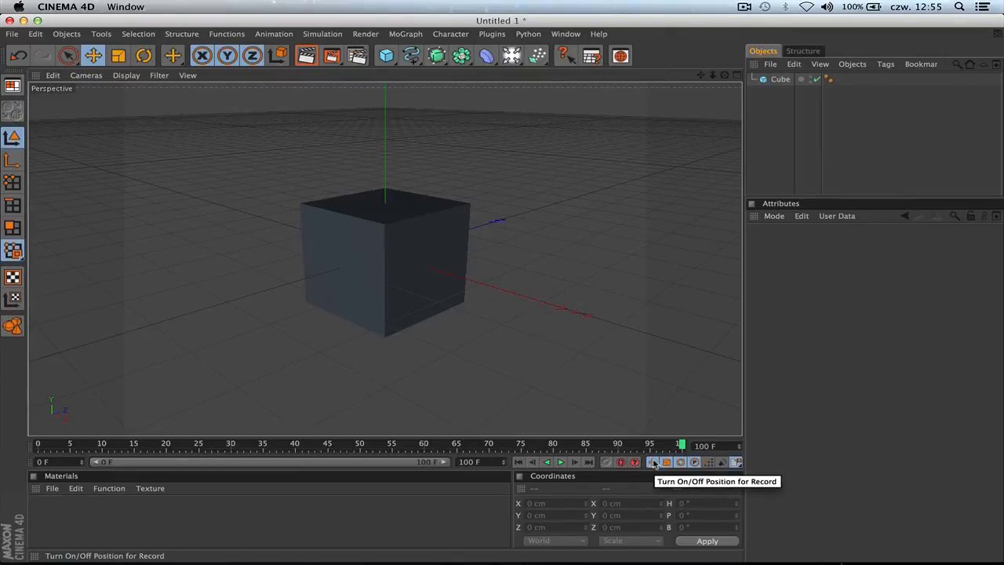
pyautogui.click(654, 465)
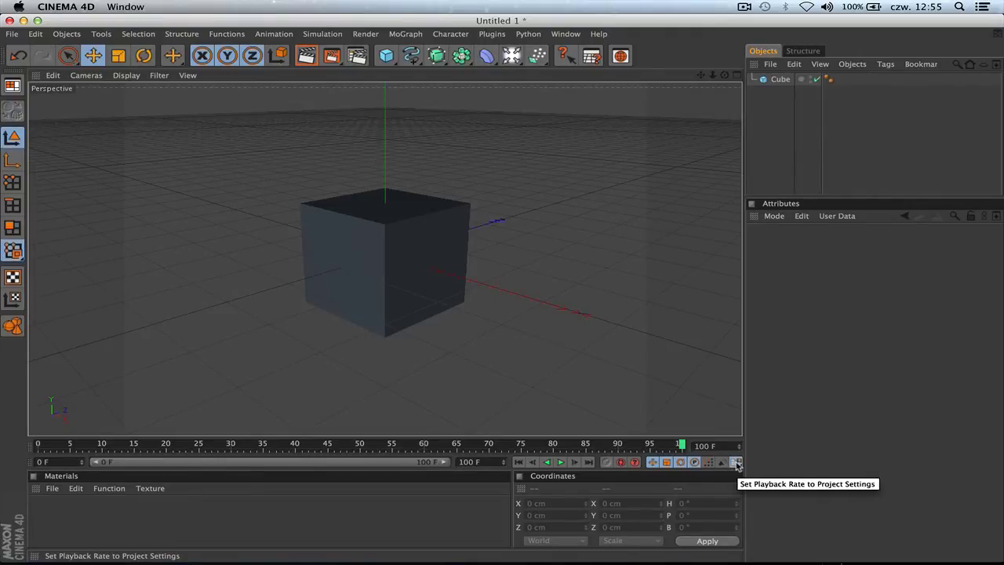
pyautogui.click(736, 463)
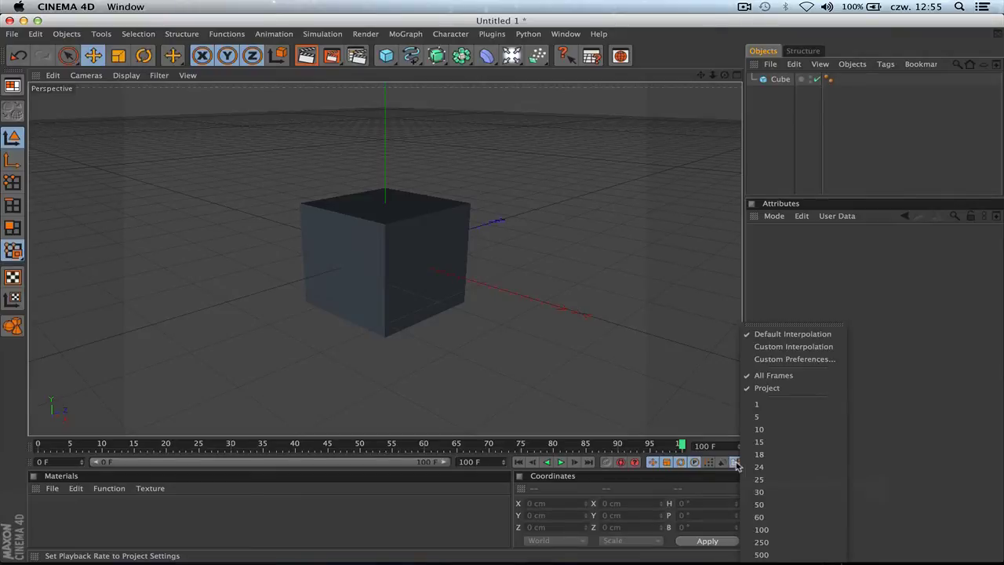
pyautogui.click(709, 409)
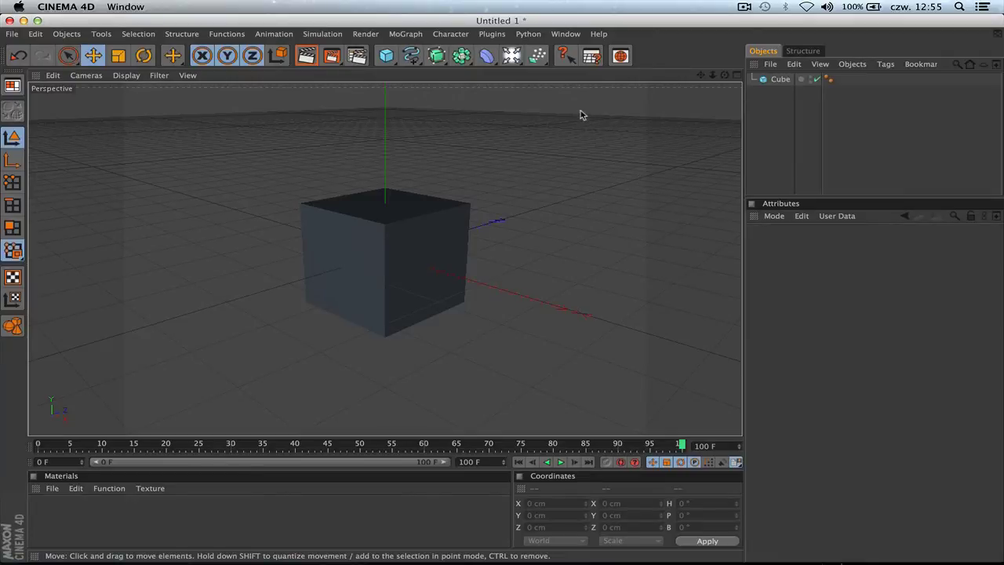
pyautogui.click(739, 464)
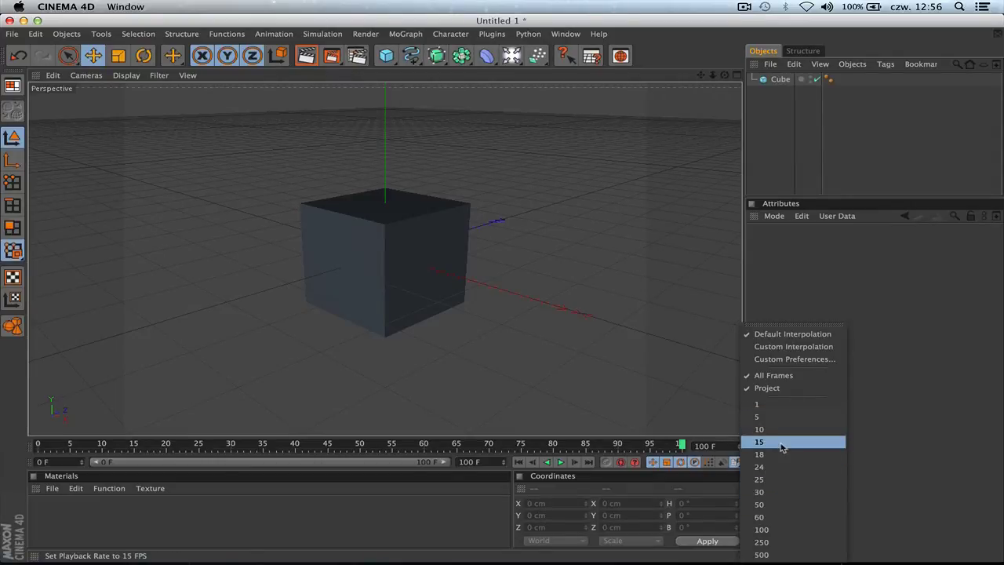
pyautogui.click(632, 360)
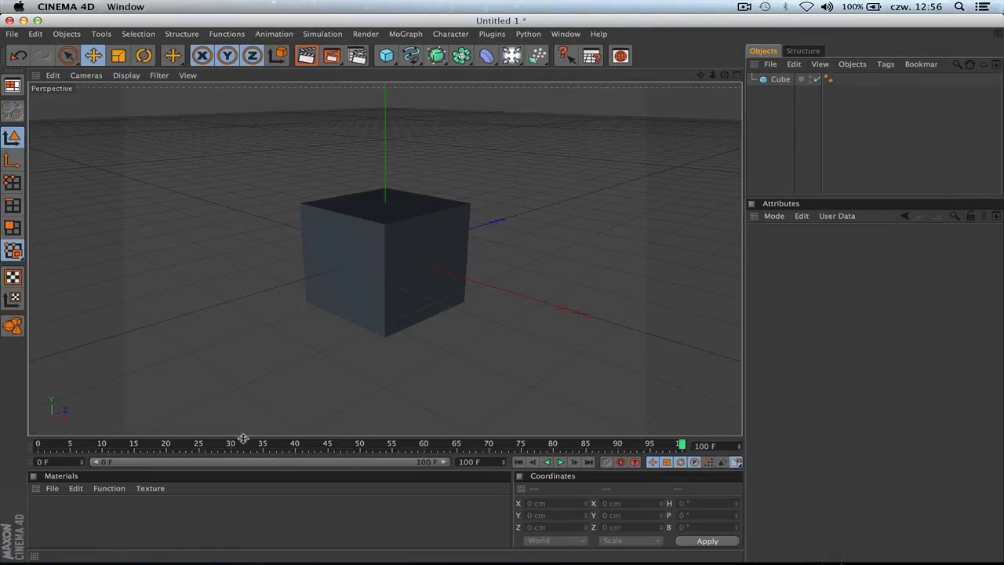
# - Enlarge the lower panels, create two new materials, delete both, and select the Cube
pyautogui.moveTo(243, 439); pyautogui.dragTo(256, 355)
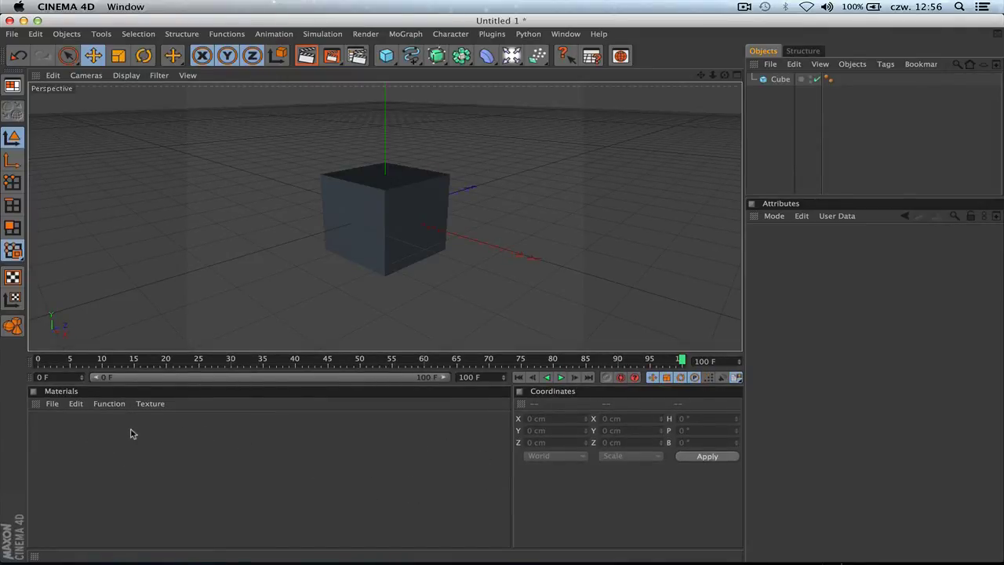
pyautogui.doubleClick(92, 446)
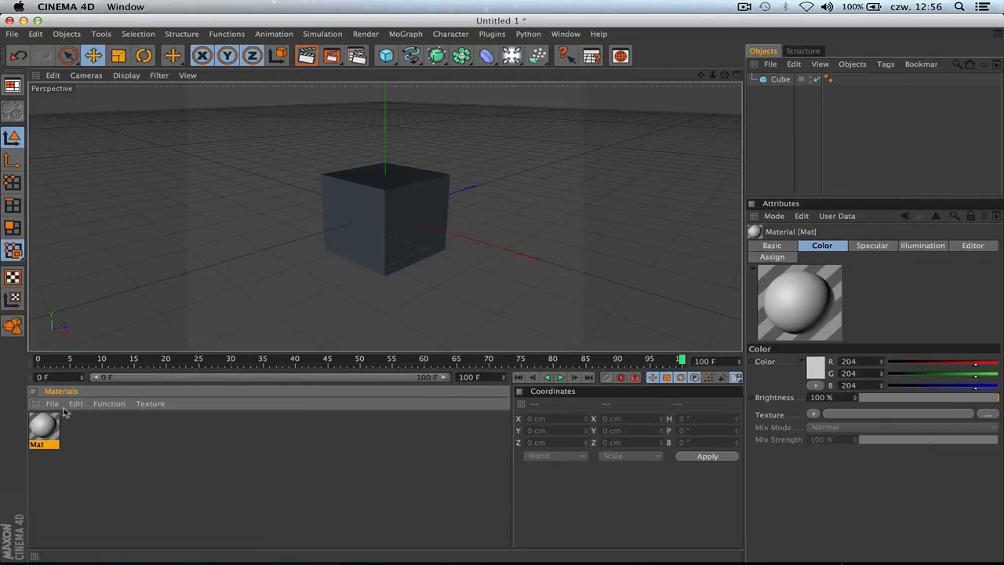
pyautogui.click(52, 403)
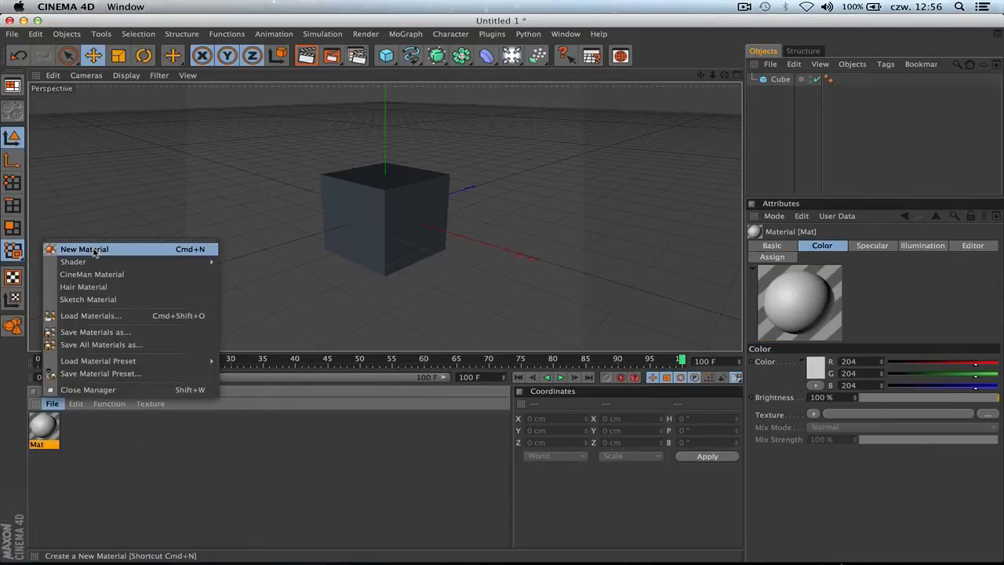
pyautogui.click(59, 243)
pyautogui.moveTo(127, 452); pyautogui.dragTo(26, 410)
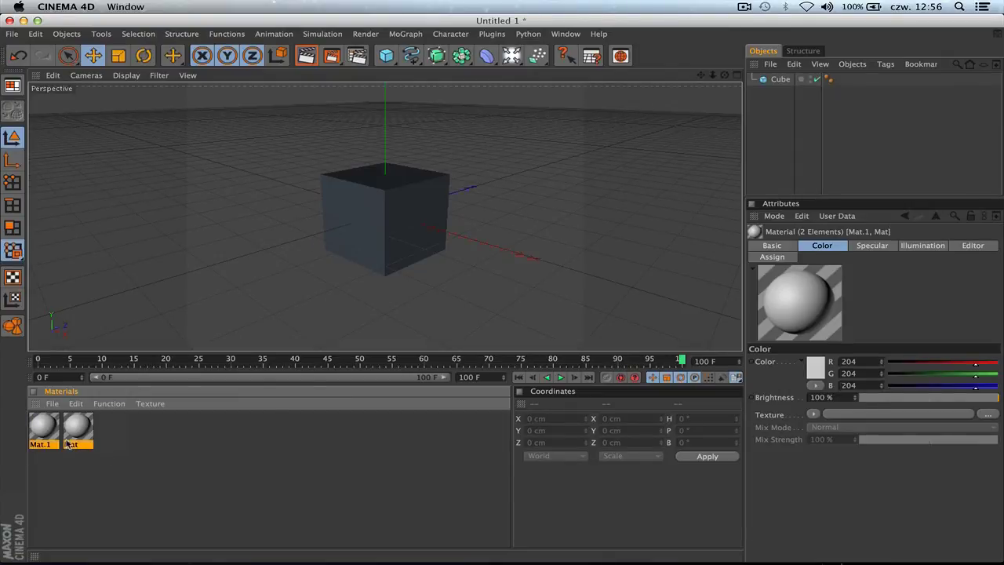
pyautogui.press('Delete')
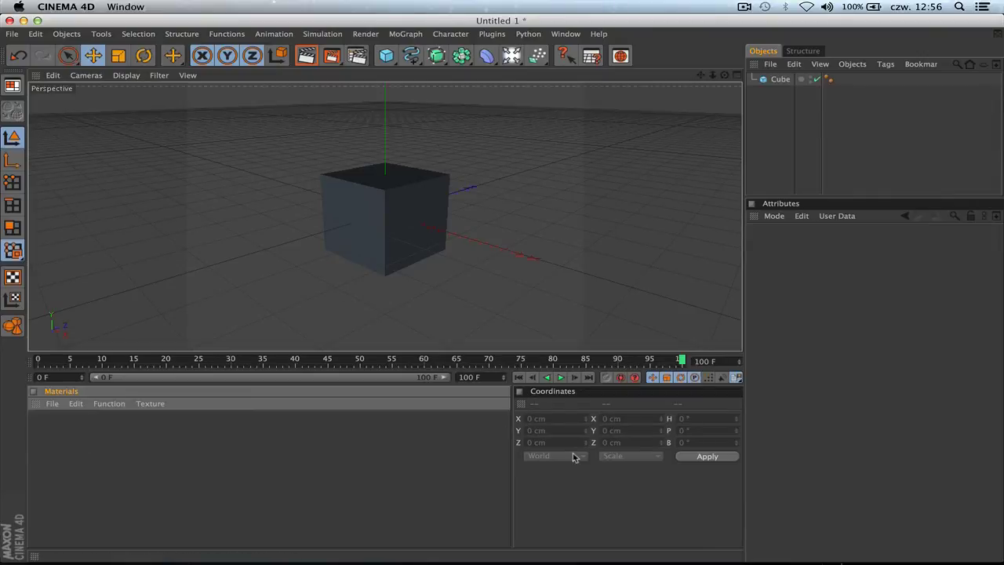
pyautogui.click(781, 80)
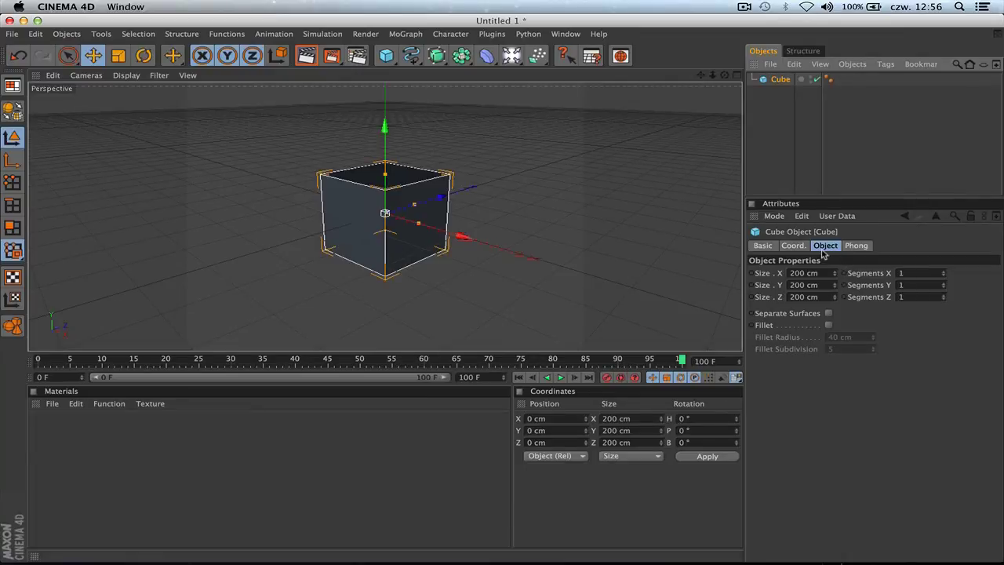
# - In the Cube's Coord. tab, set rotation H 92°, B 200° and P 143°, then enlarge the viewport
pyautogui.click(793, 246)
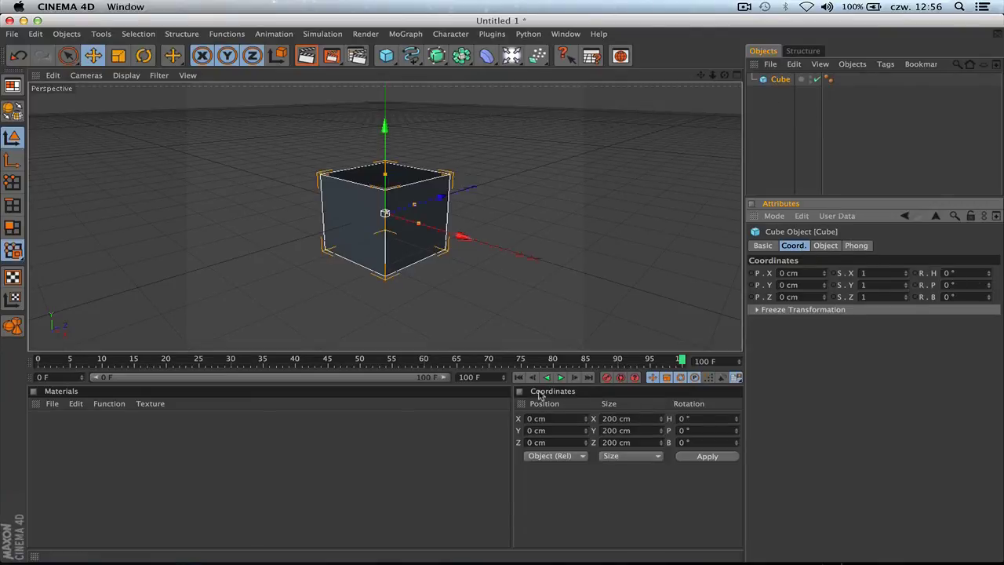
pyautogui.moveTo(989, 273); pyautogui.dragTo(989, 281)
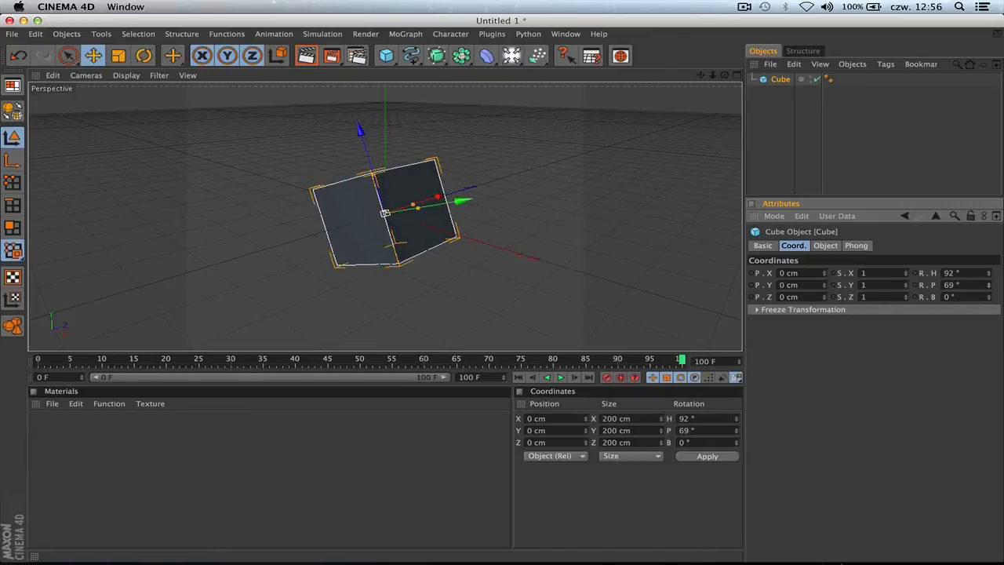
pyautogui.click(683, 442)
pyautogui.write('200')
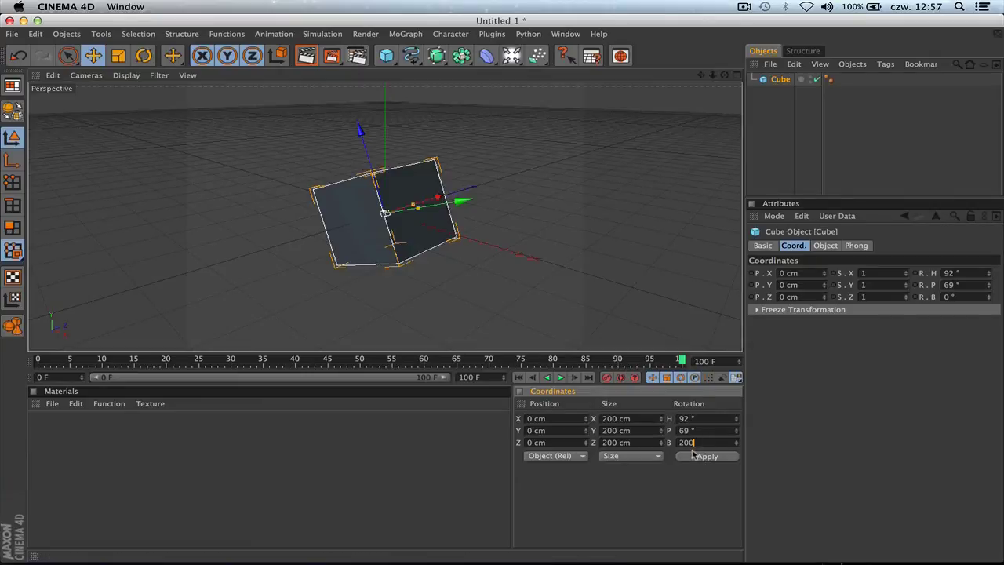
pyautogui.click(700, 456)
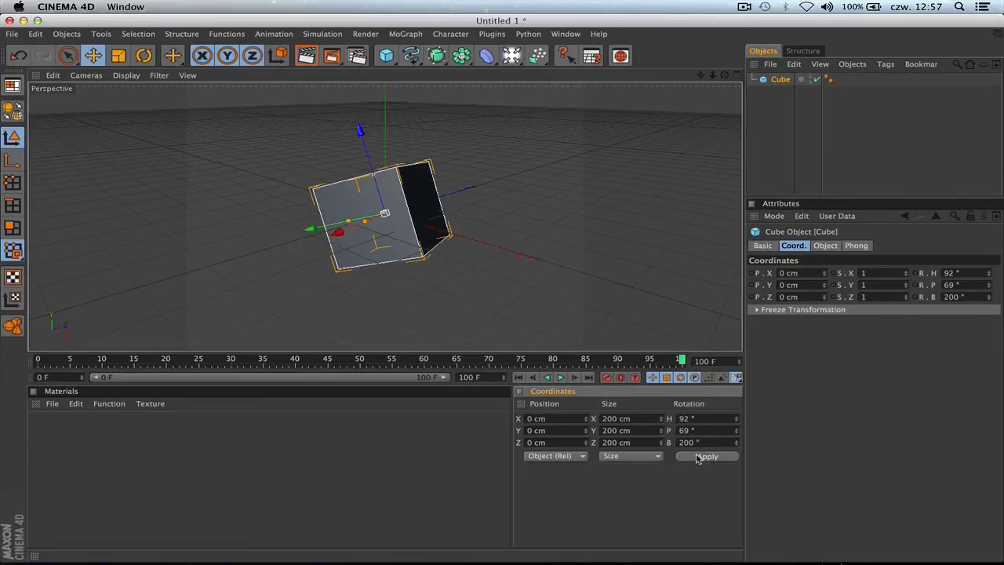
pyautogui.moveTo(989, 285)
pyautogui.mouseDown()
pyautogui.moveTo(990, 295)
pyautogui.moveTo(989, 285)
pyautogui.mouseUp()
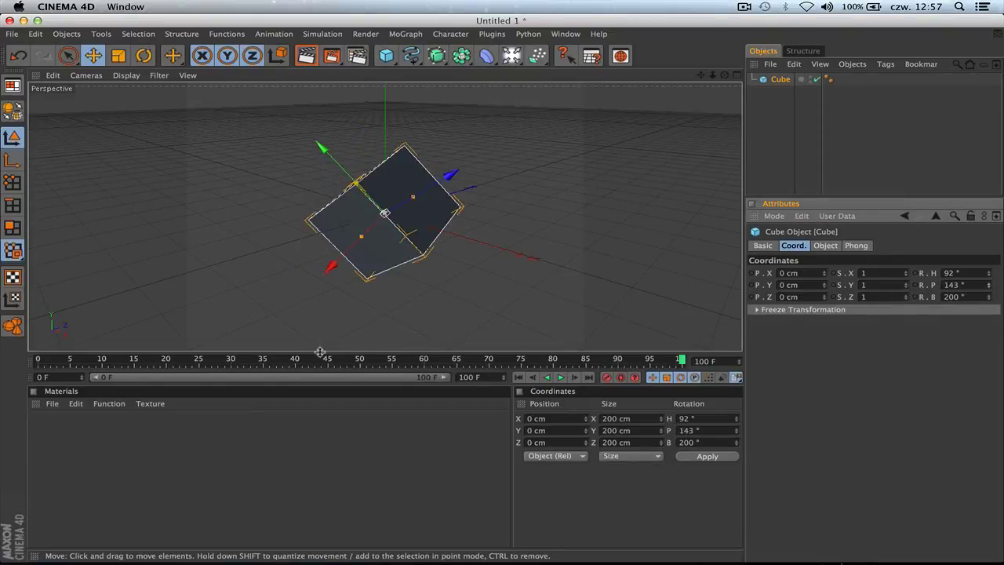
pyautogui.moveTo(297, 352); pyautogui.dragTo(314, 416)
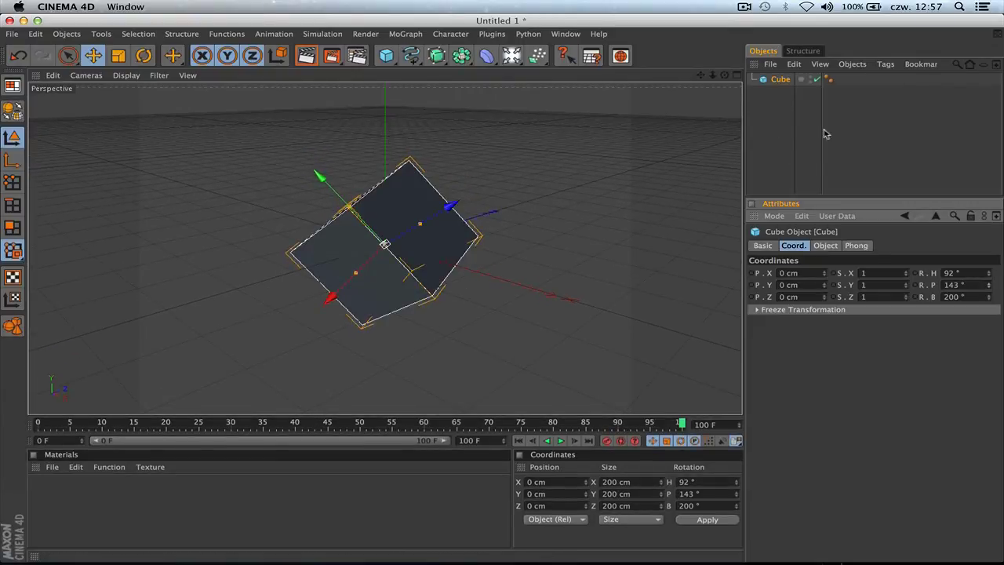
# - Drag the Objects manager taller and switch its entries to Large Icons
pyautogui.moveTo(781, 196); pyautogui.dragTo(788, 257)
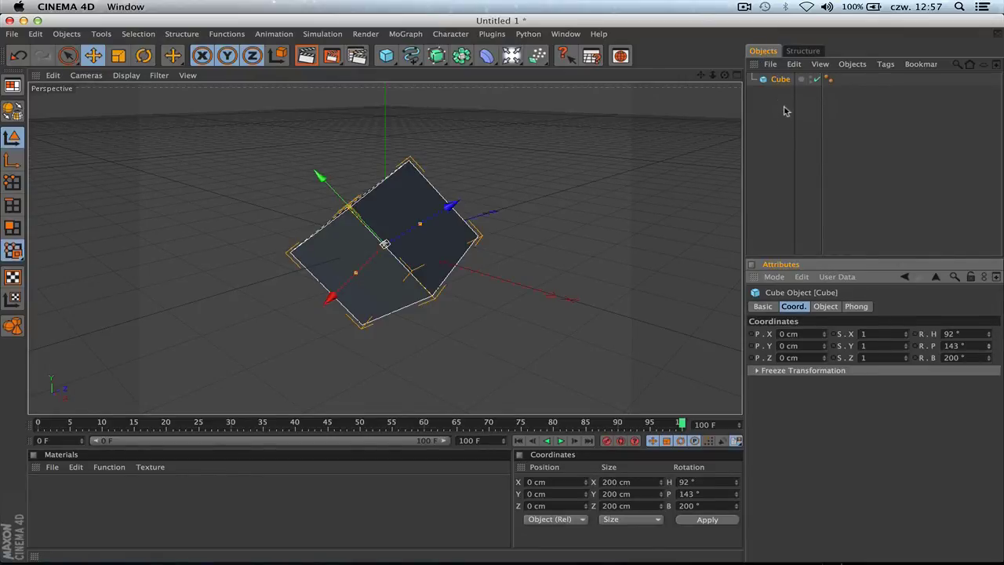
pyautogui.click(770, 64)
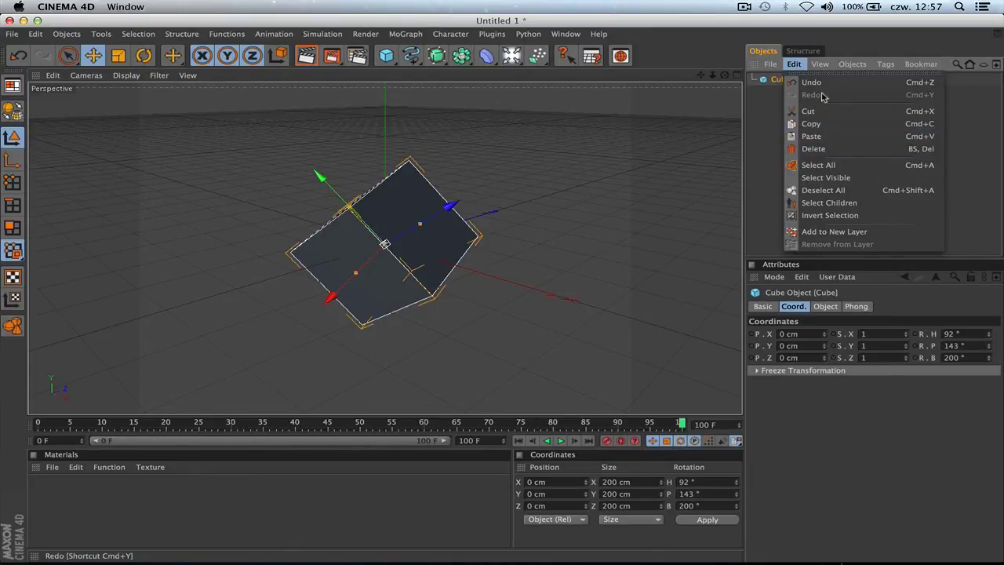
pyautogui.moveTo(841, 82)
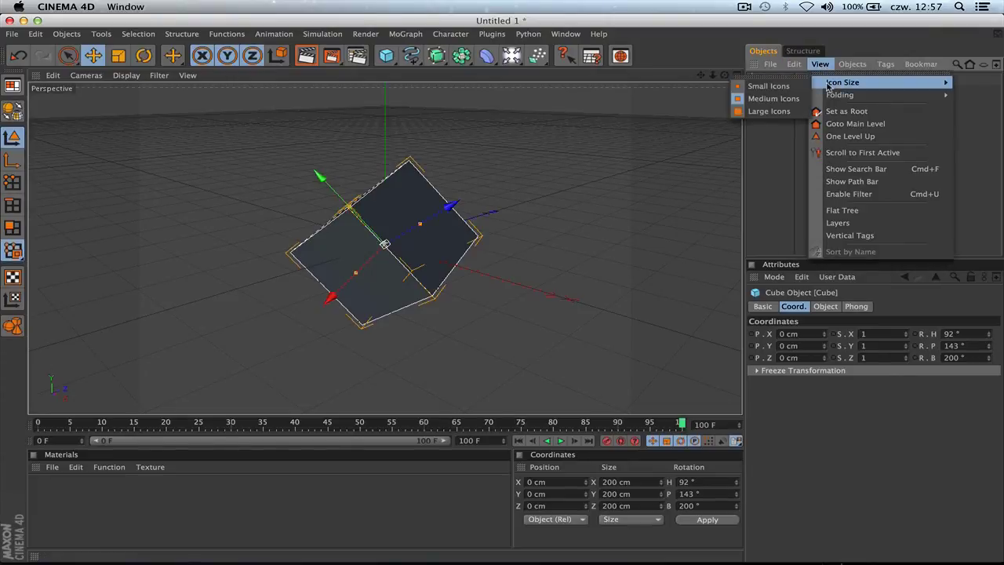
pyautogui.click(772, 111)
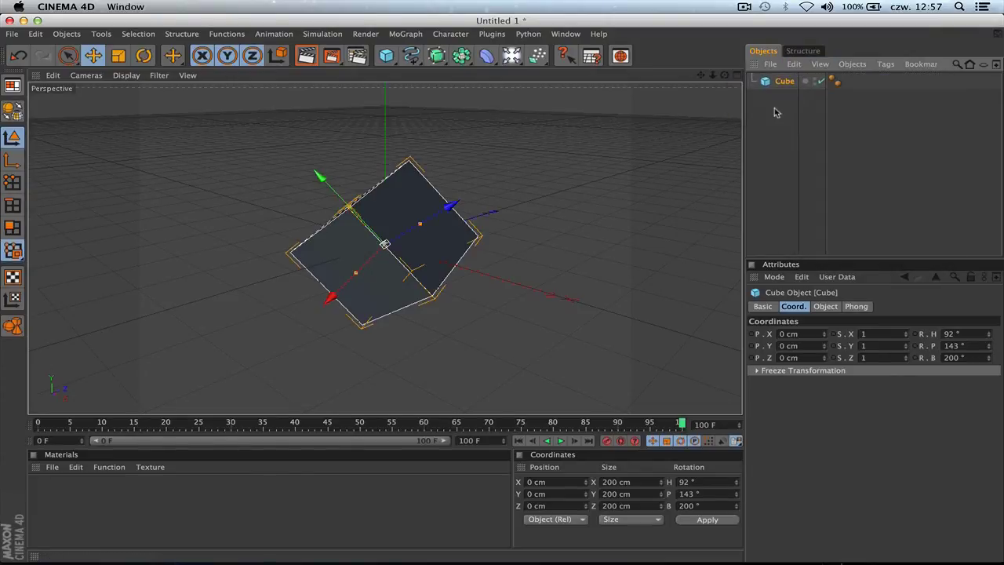
pyautogui.click(820, 66)
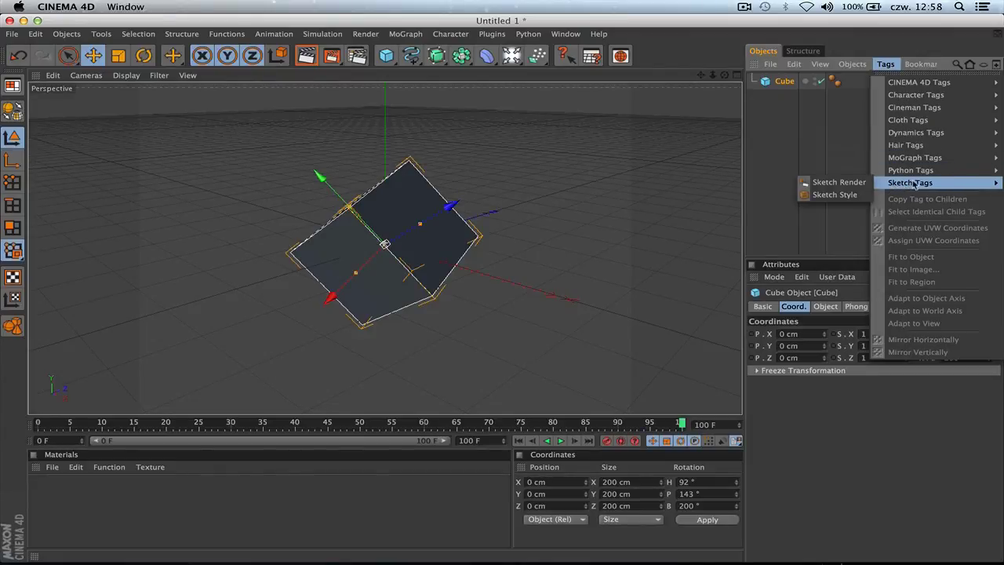
pyautogui.moveTo(920, 63)
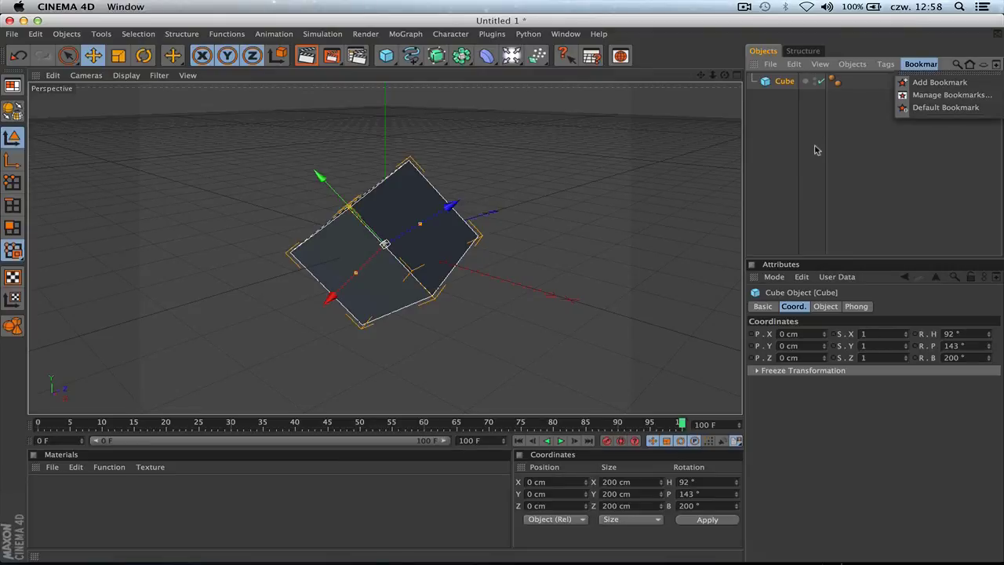
pyautogui.click(785, 87)
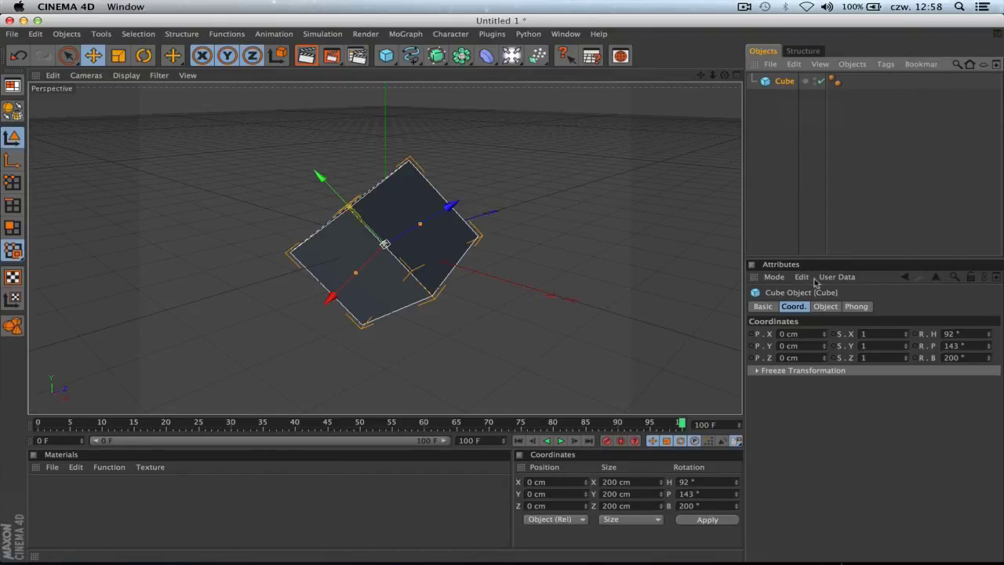
# - Show the Cube's Basic properties and switch Visible in Editor to Off, then On
pyautogui.click(760, 307)
pyautogui.click(789, 307)
pyautogui.click(765, 307)
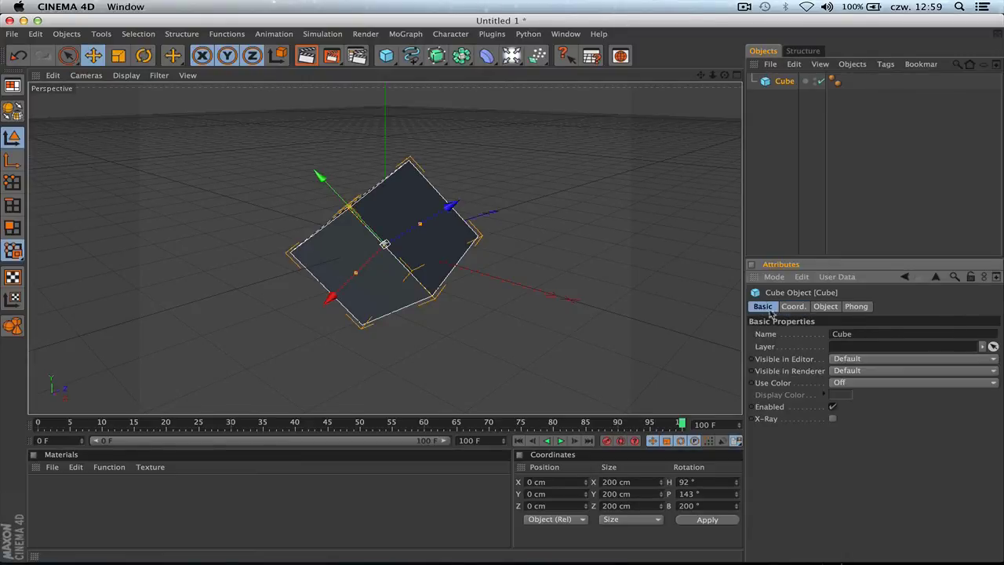
pyautogui.click(849, 361)
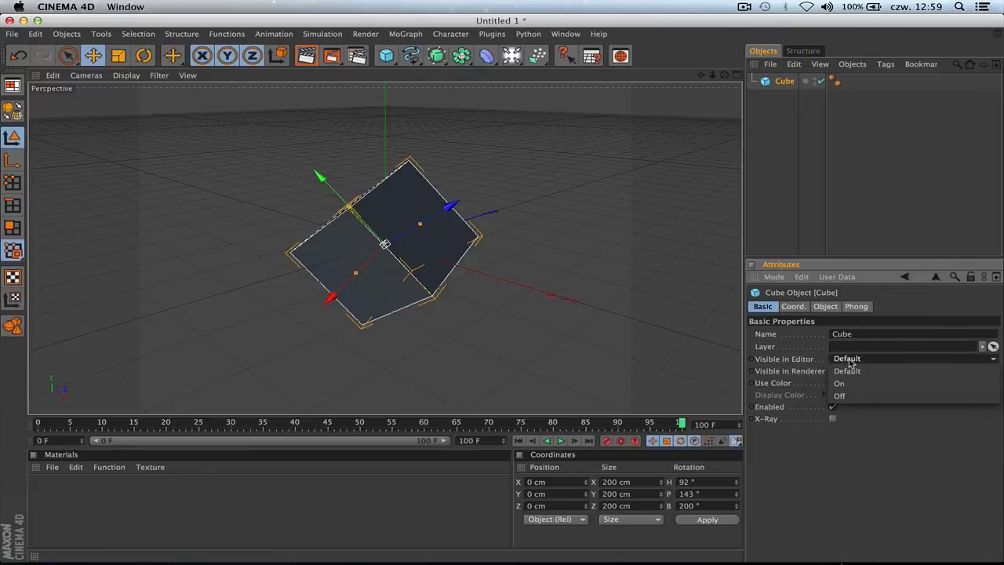
pyautogui.click(854, 395)
pyautogui.click(849, 360)
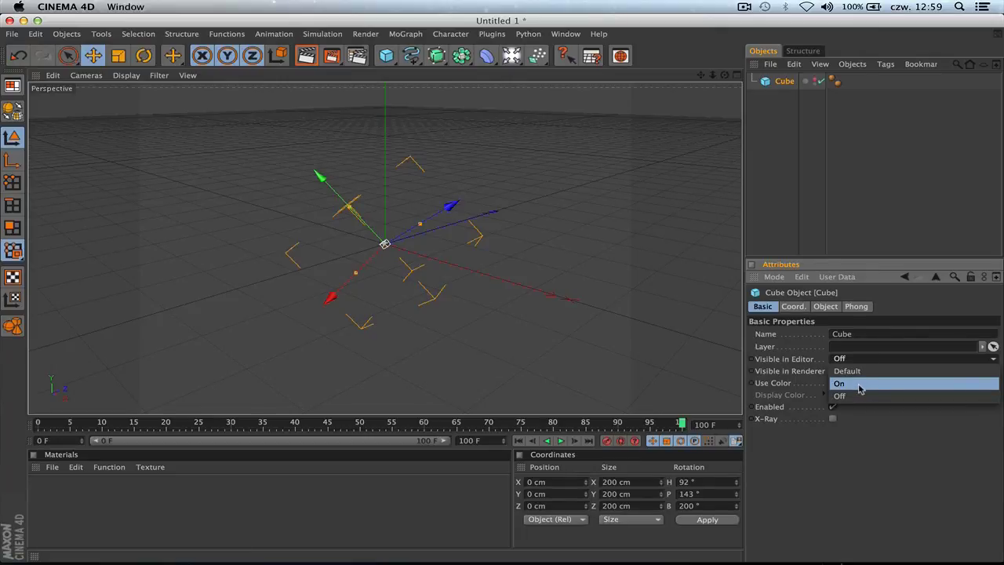
pyautogui.click(855, 384)
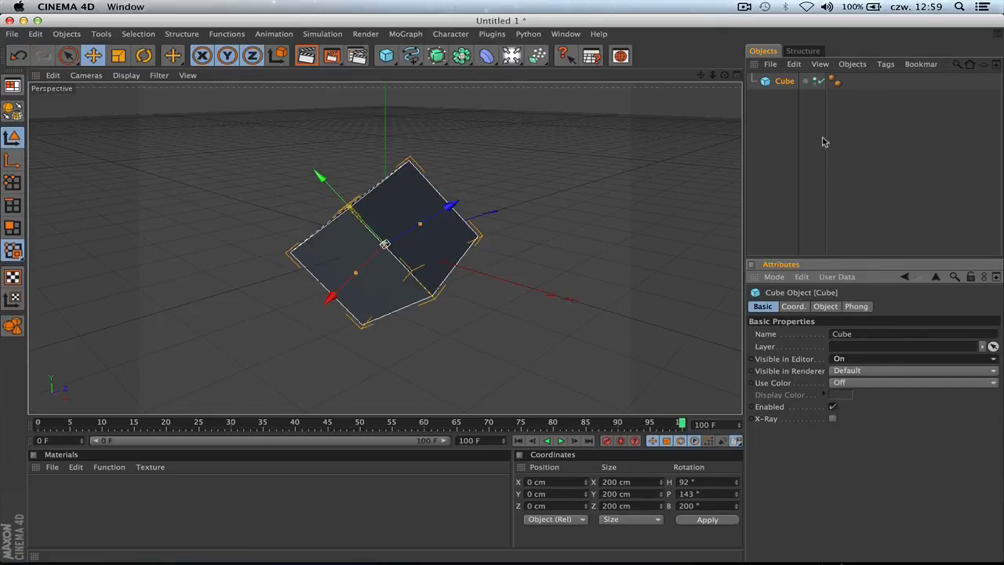
# - Cycle the Cube's editor and render visibility dots through On and Off, ending at Default
pyautogui.click(817, 81)
pyautogui.click(817, 82)
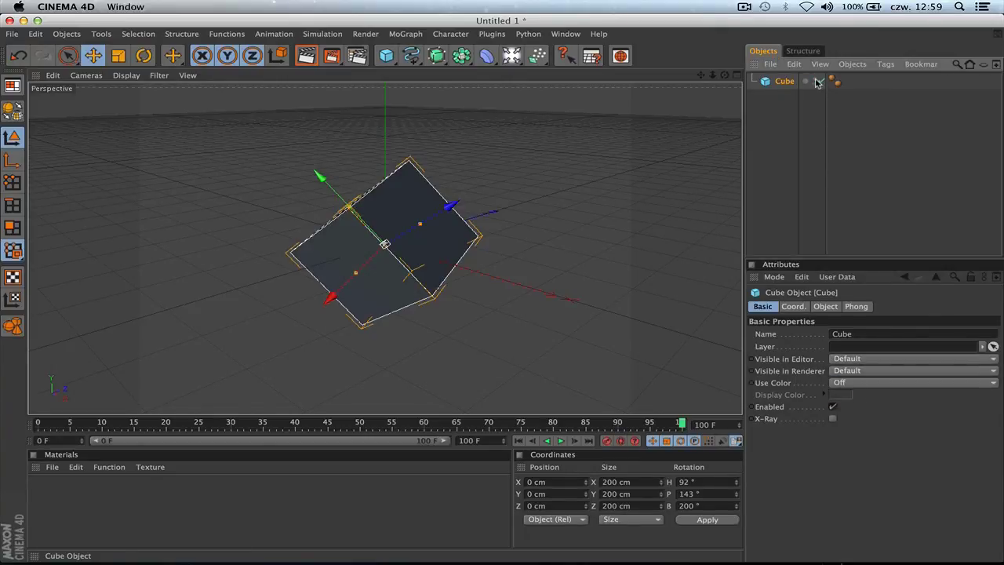
pyautogui.click(816, 83)
pyautogui.click(816, 82)
pyautogui.click(817, 82)
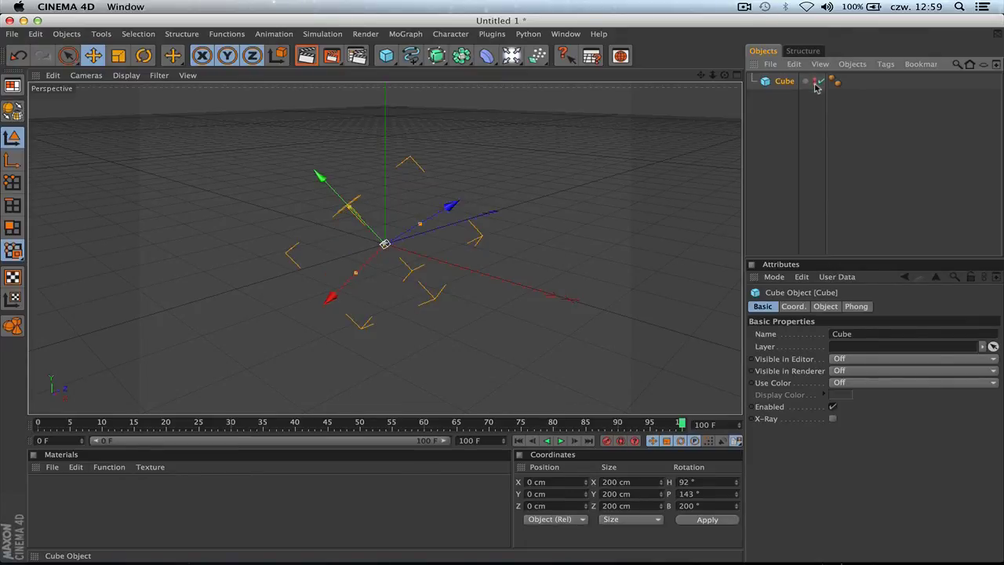
pyautogui.click(816, 82)
pyautogui.click(816, 83)
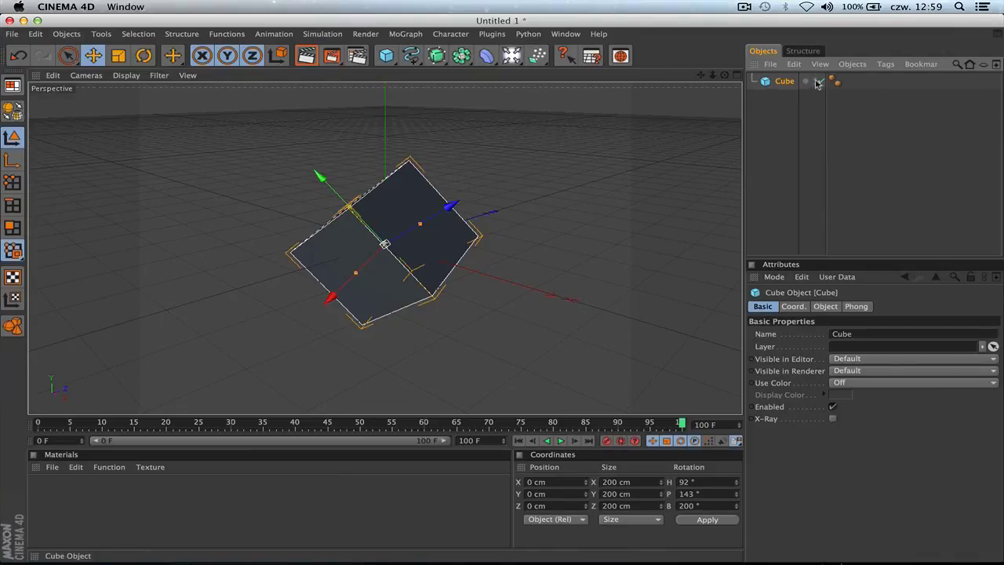
pyautogui.click(817, 81)
pyautogui.click(816, 81)
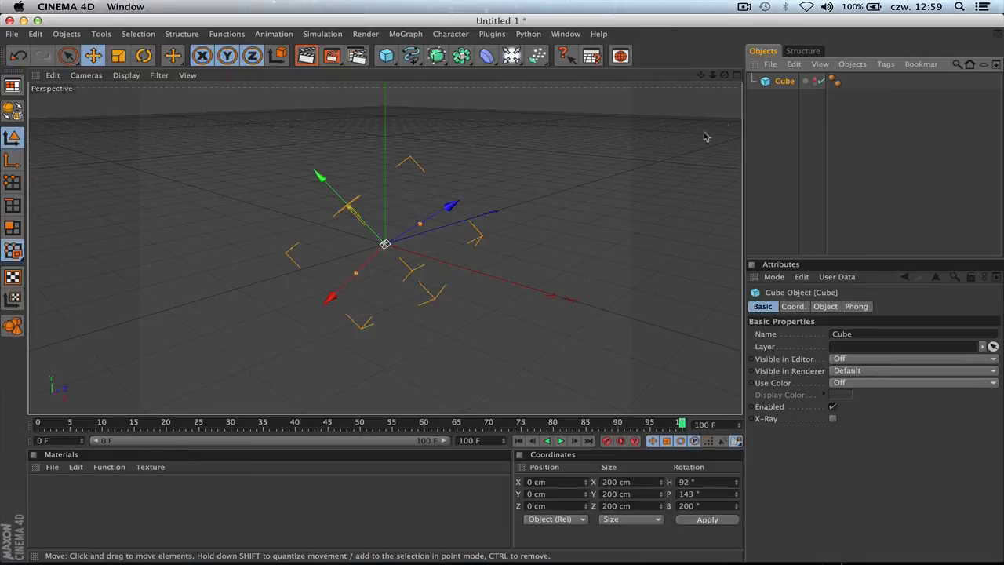
pyautogui.click(816, 82)
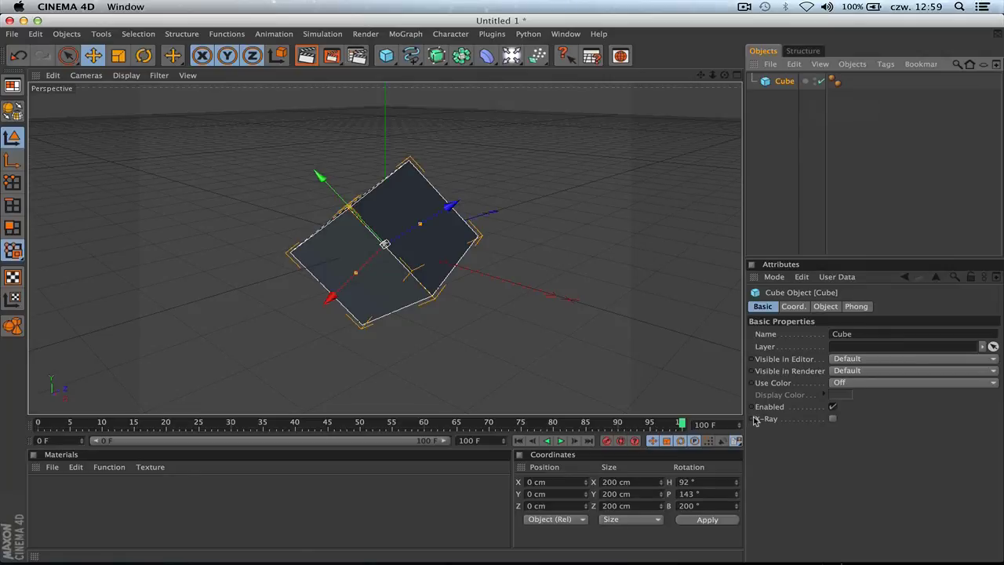
# - In the Cube's Object tab, keyframe Fillet as off at frame 0
pyautogui.click(795, 307)
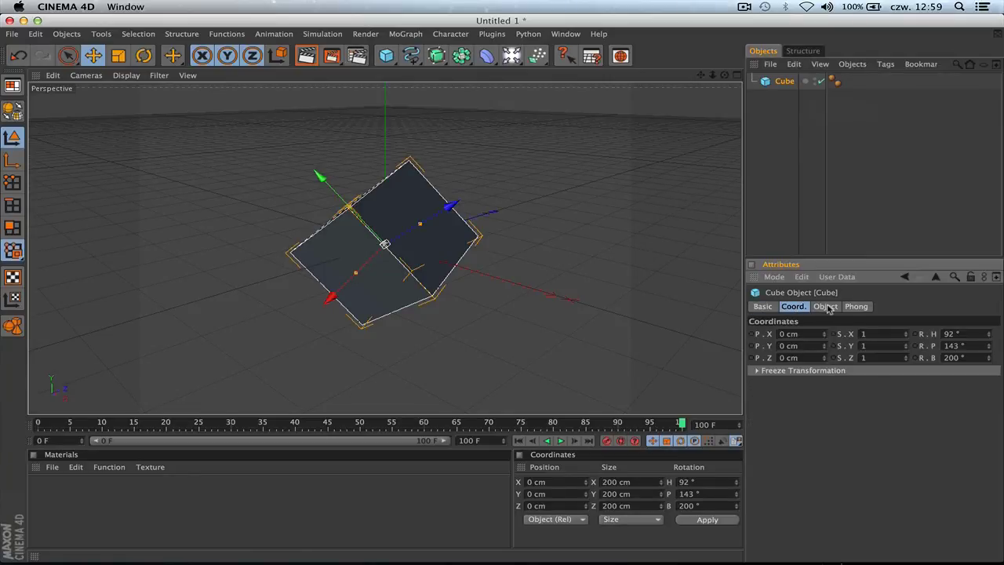
pyautogui.click(825, 307)
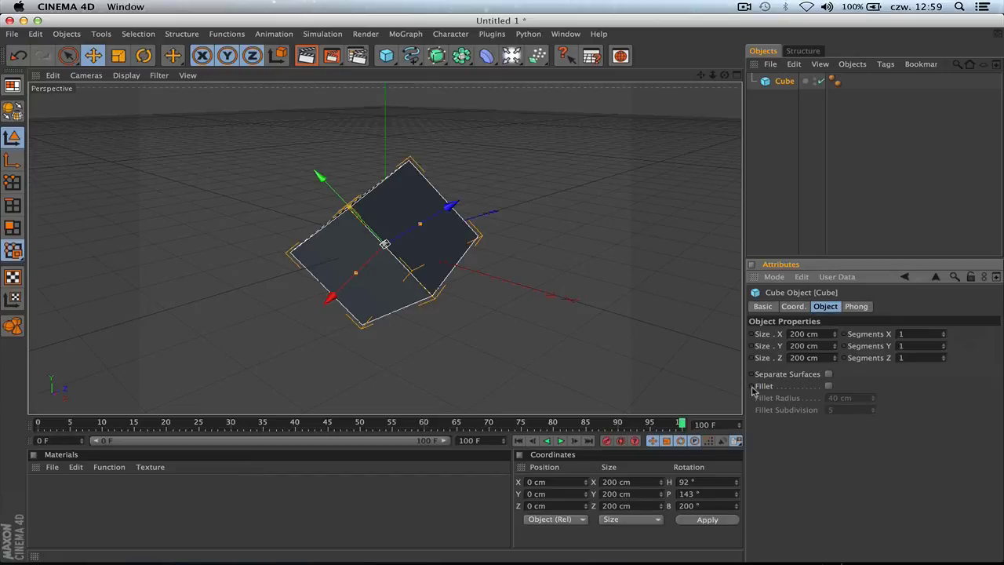
pyautogui.click(518, 440)
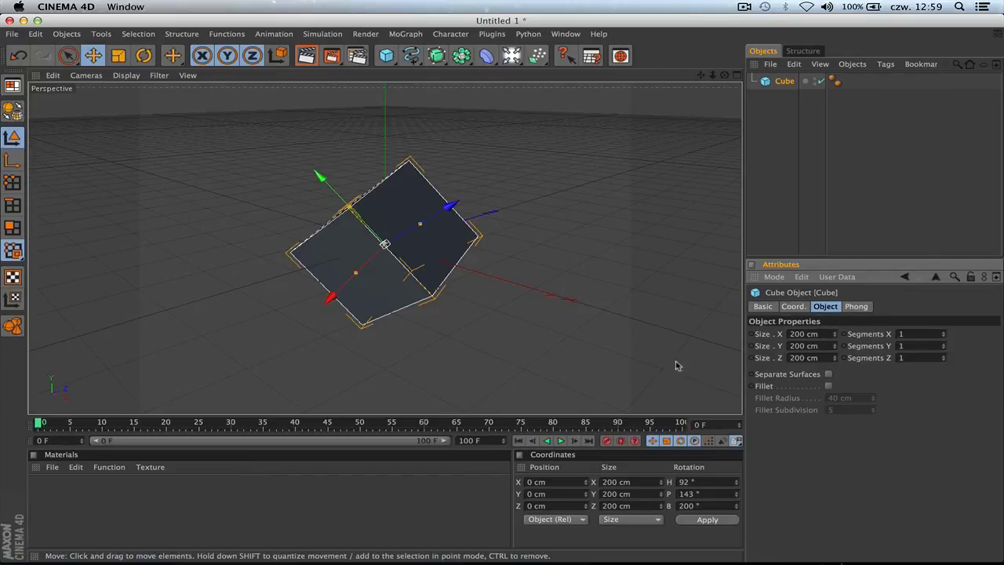
pyautogui.rightClick(751, 386)
pyautogui.moveTo(786, 331)
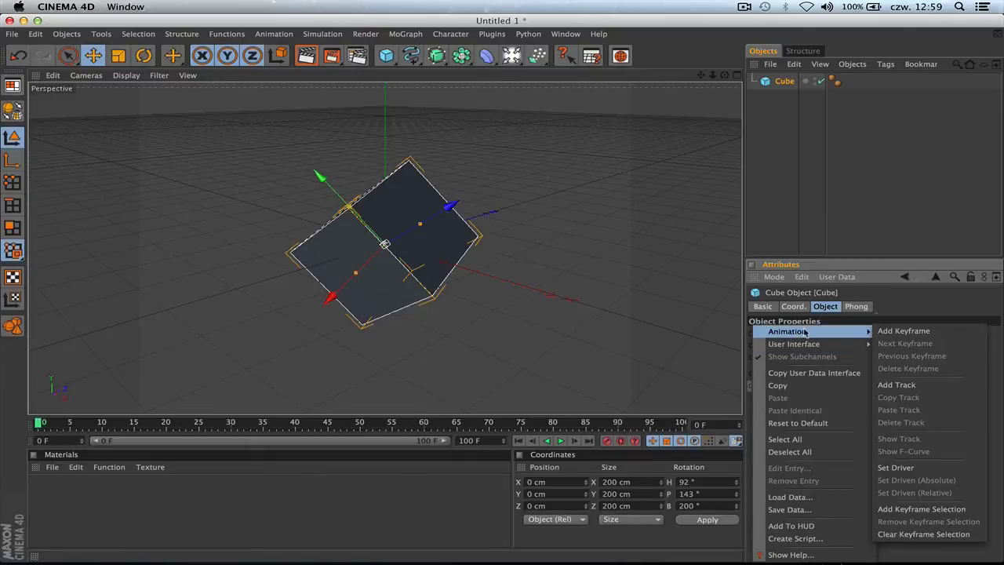
pyautogui.click(907, 329)
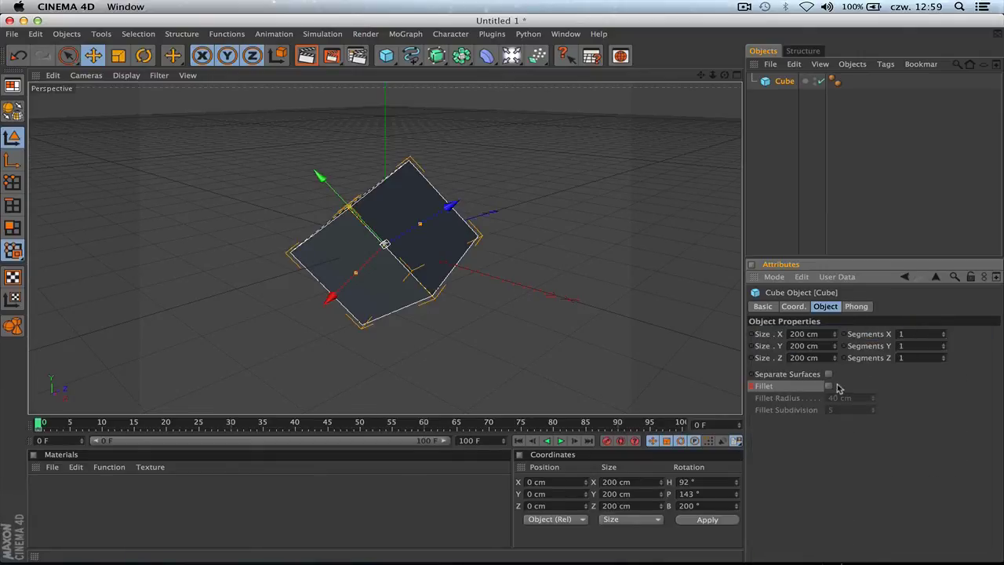
# - At frame 40, turn Fillet on and add a keyframe for it
pyautogui.click(828, 385)
pyautogui.moveTo(41, 424); pyautogui.dragTo(297, 429)
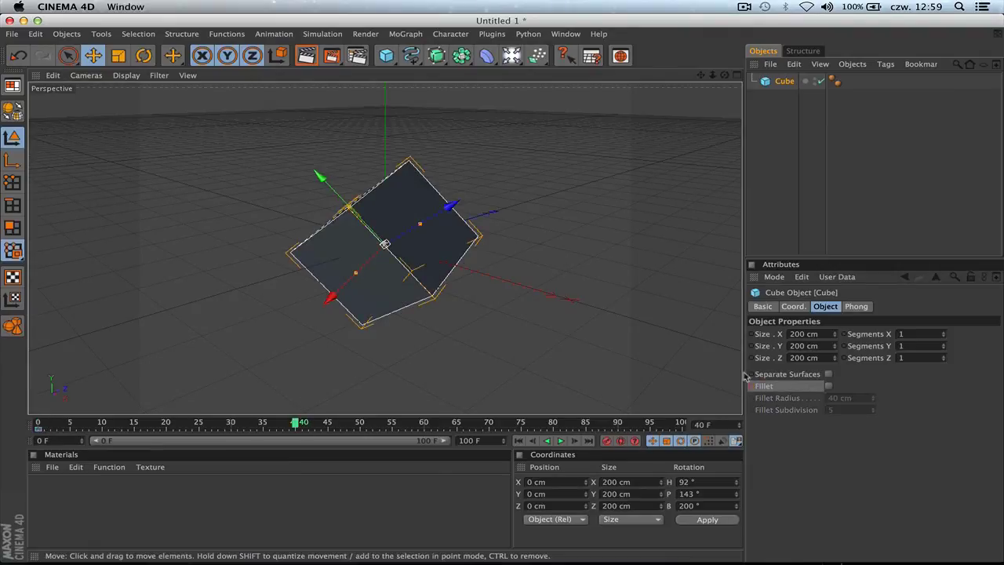
pyautogui.click(828, 386)
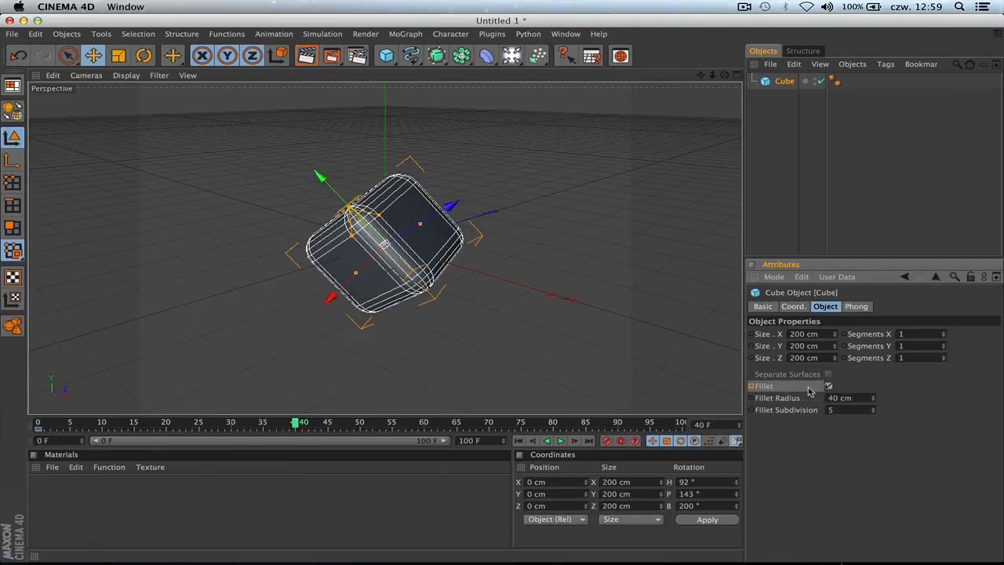
pyautogui.rightClick(770, 388)
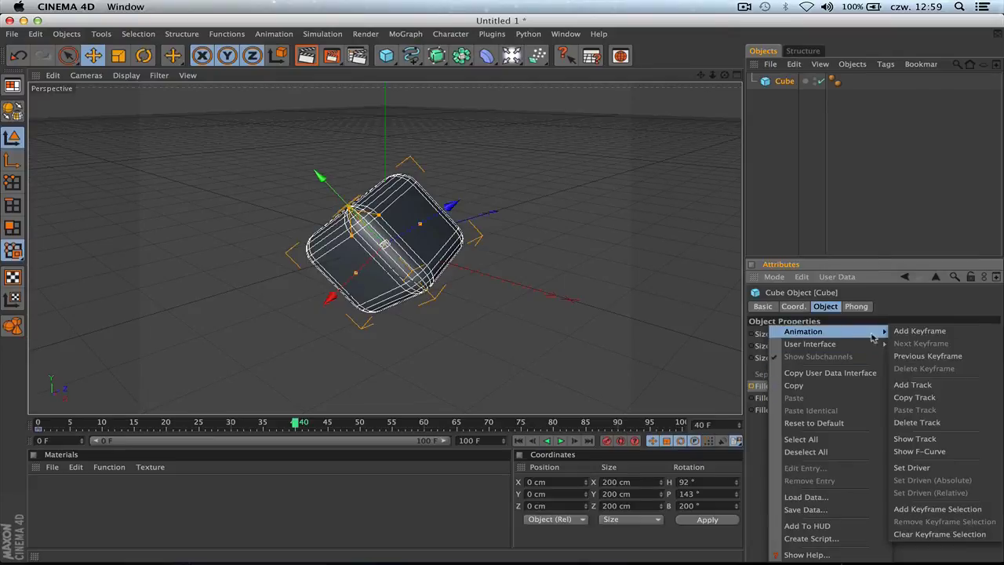
pyautogui.click(917, 332)
# - Play the fillet animation from the start, then stop and rewind to frame 0
pyautogui.click(524, 441)
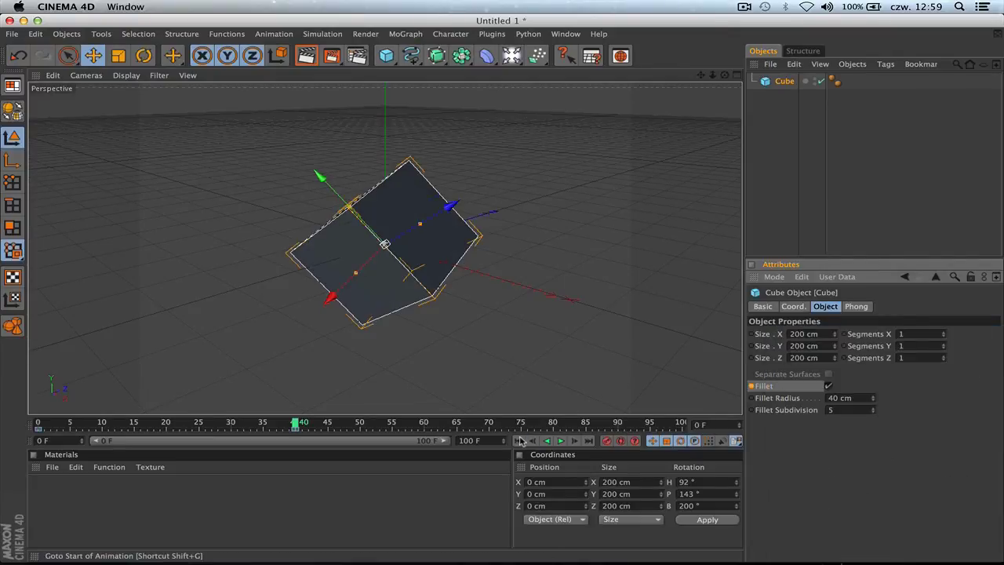
pyautogui.click(560, 441)
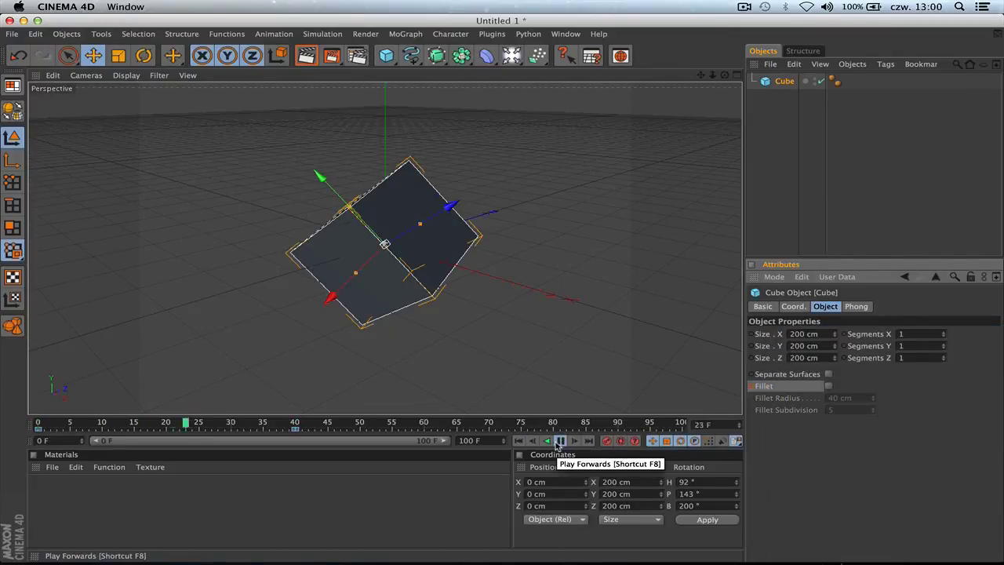
pyautogui.click(560, 441)
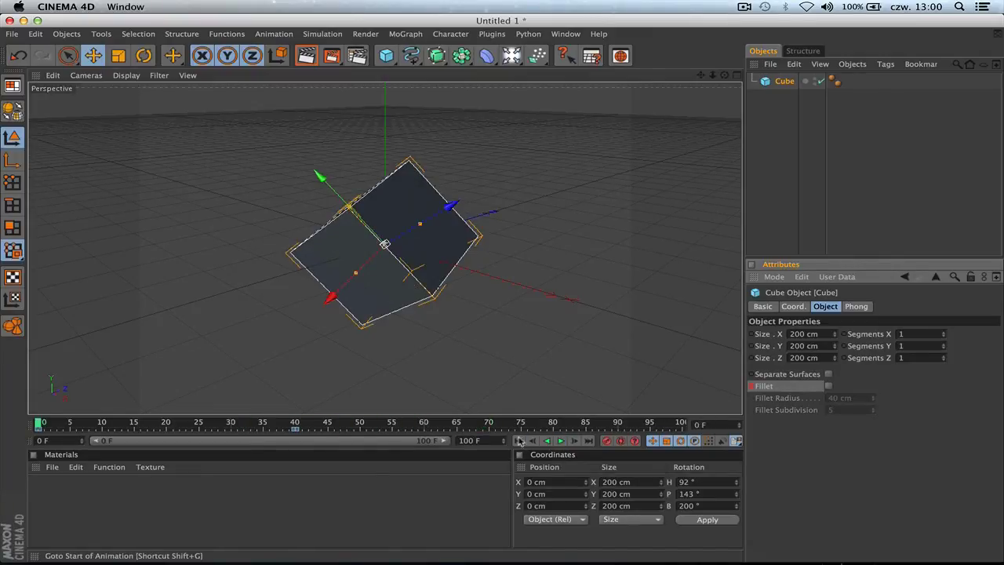
pyautogui.click(518, 441)
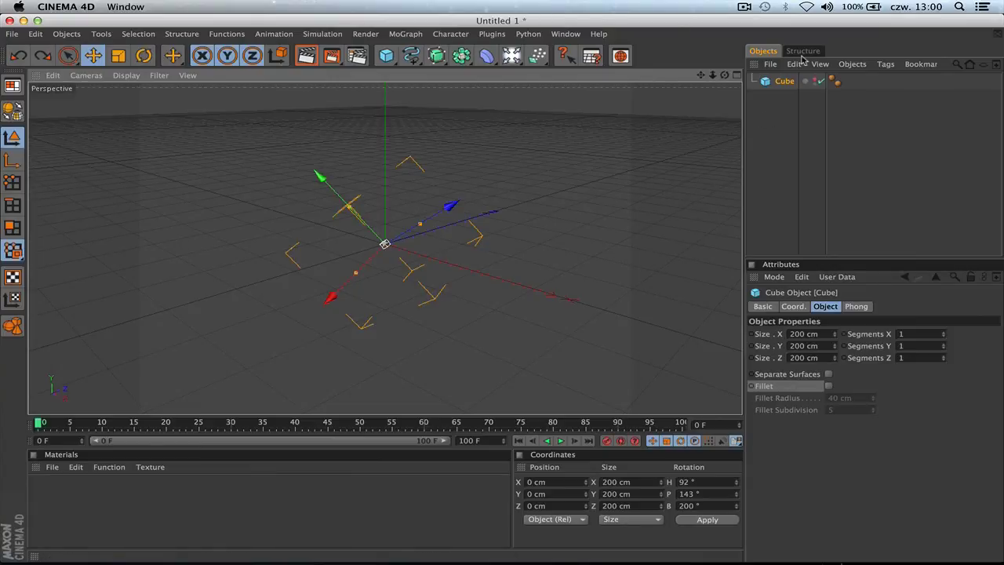
# - Redo with Ctrl+Y to bring the cube's shaded body back into the viewport
pyautogui.hotkey('ctrl', 'y')
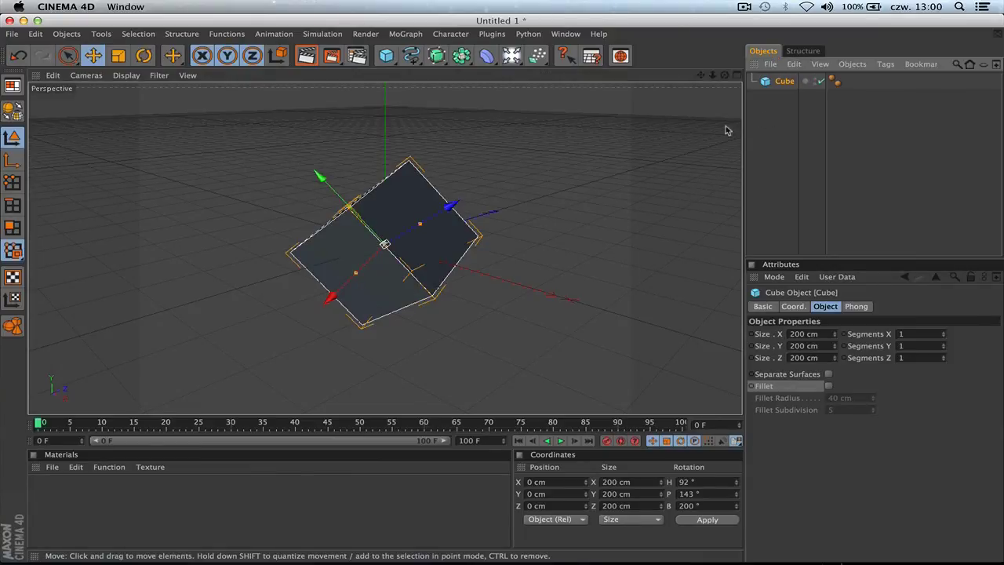